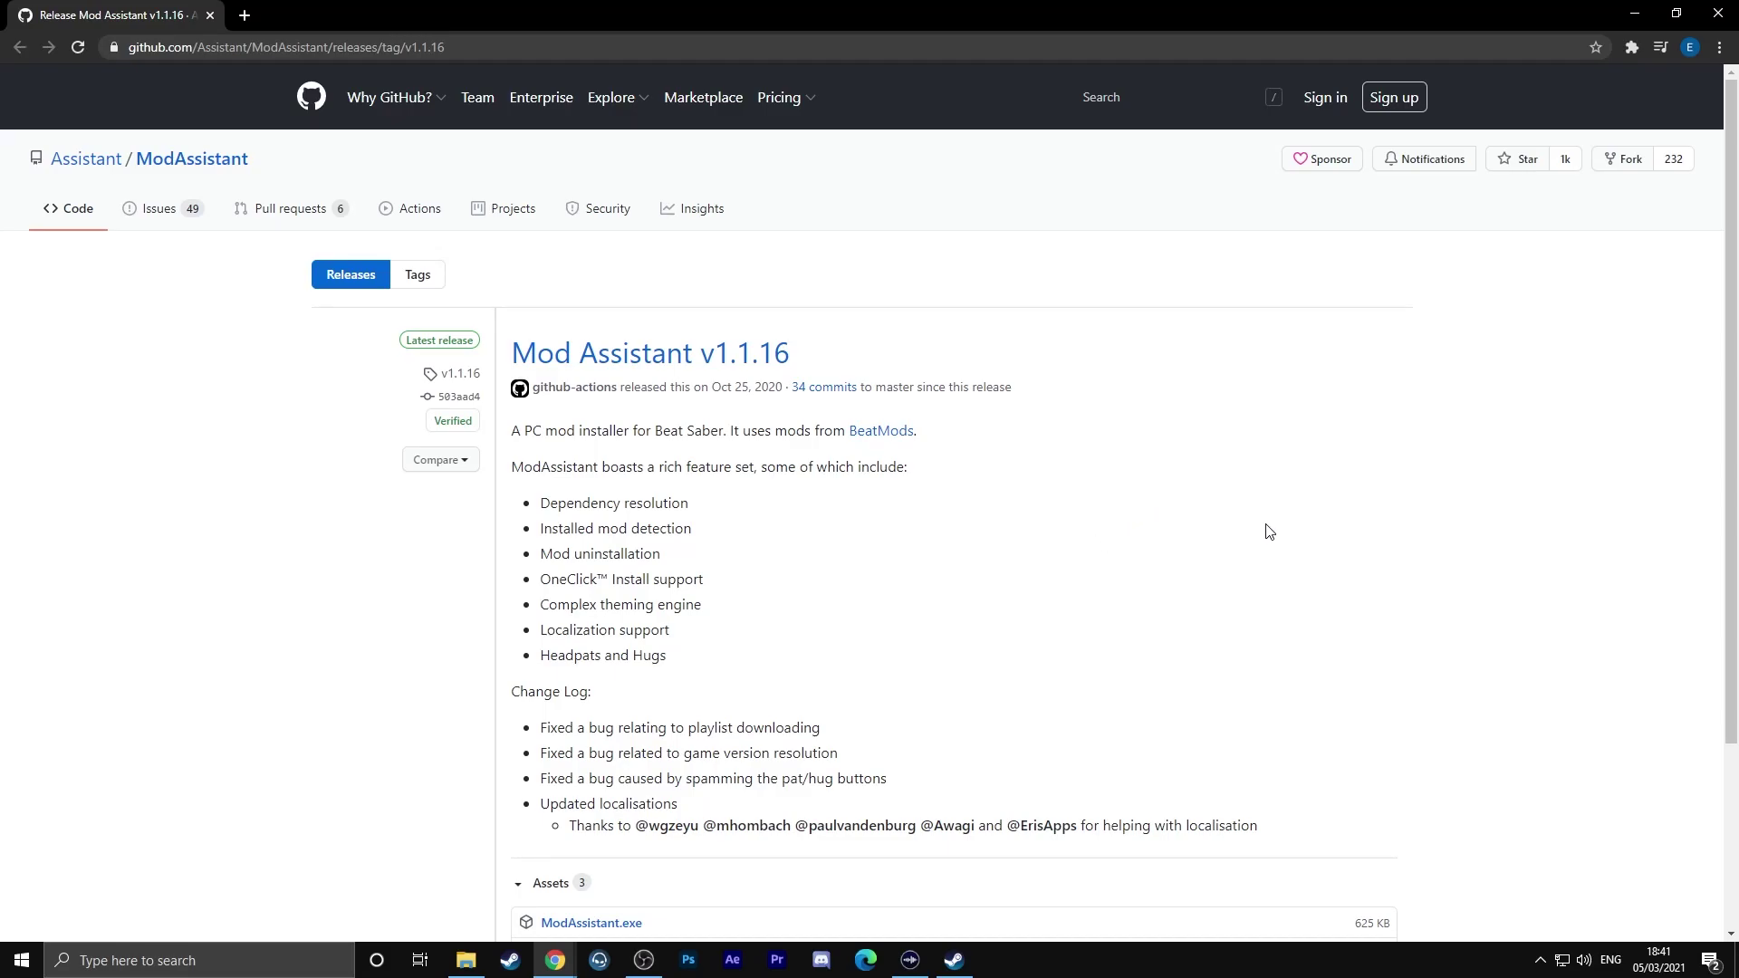
Step: Download ModAssistant.exe from the v1.1.16 release assets and launch it
scroll(1274, 544, down, 2)
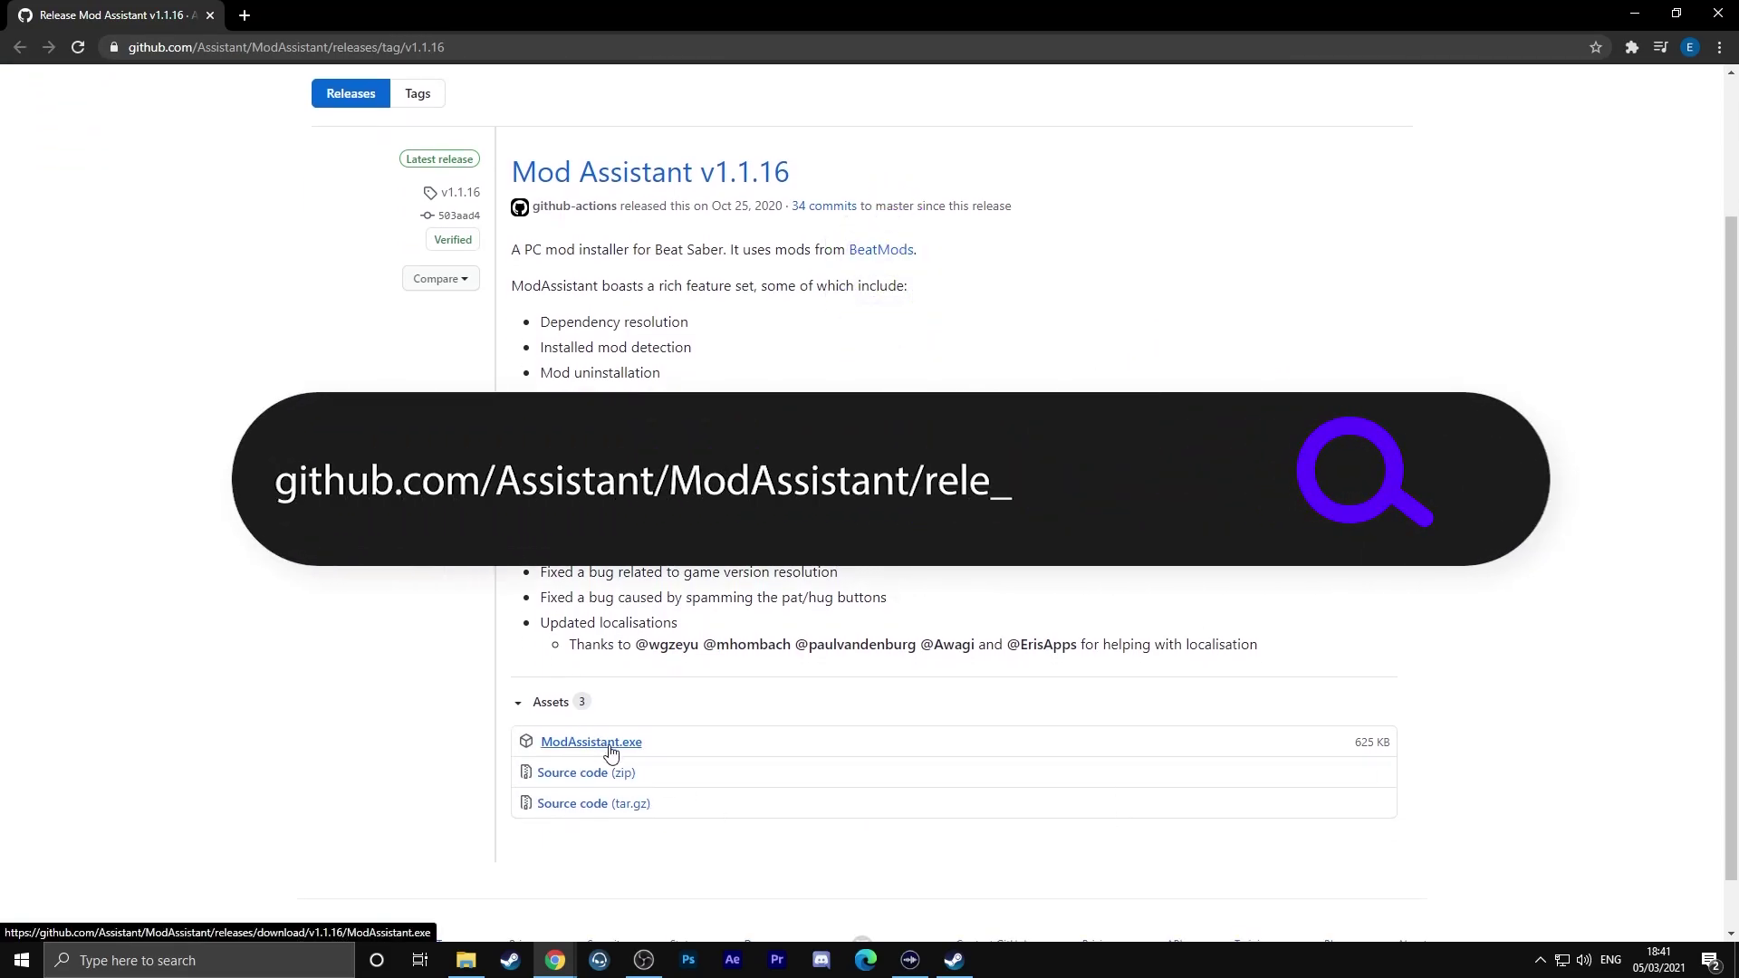
click(611, 751)
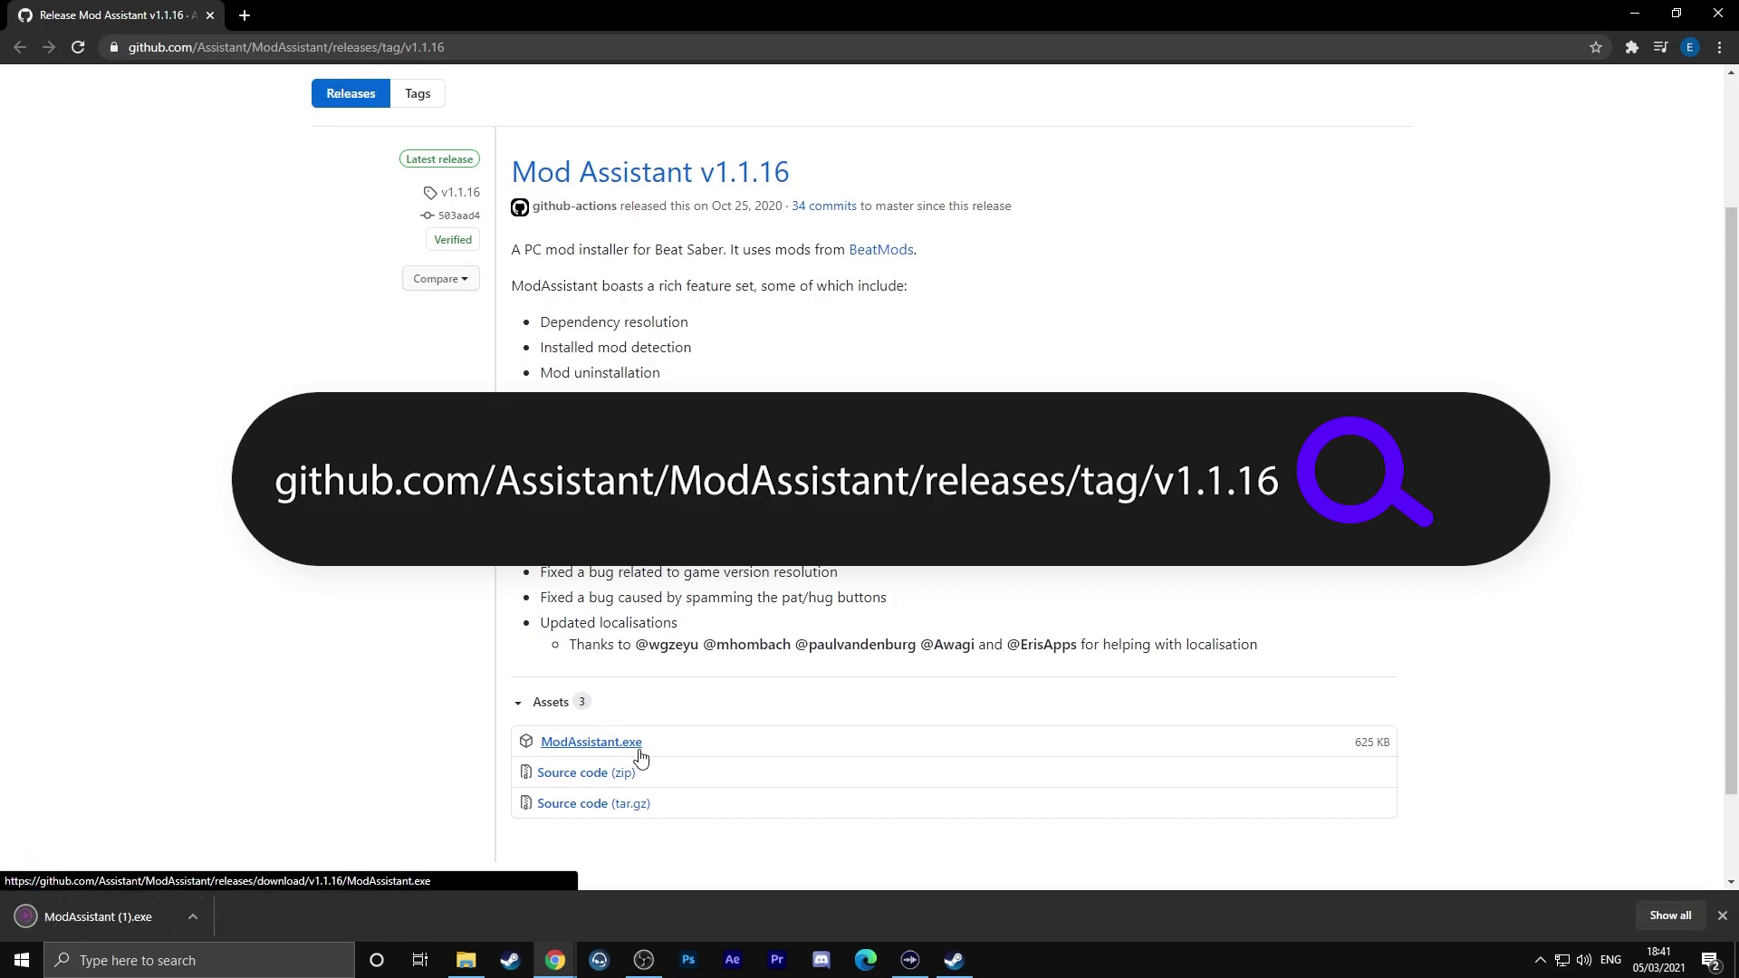
click(195, 917)
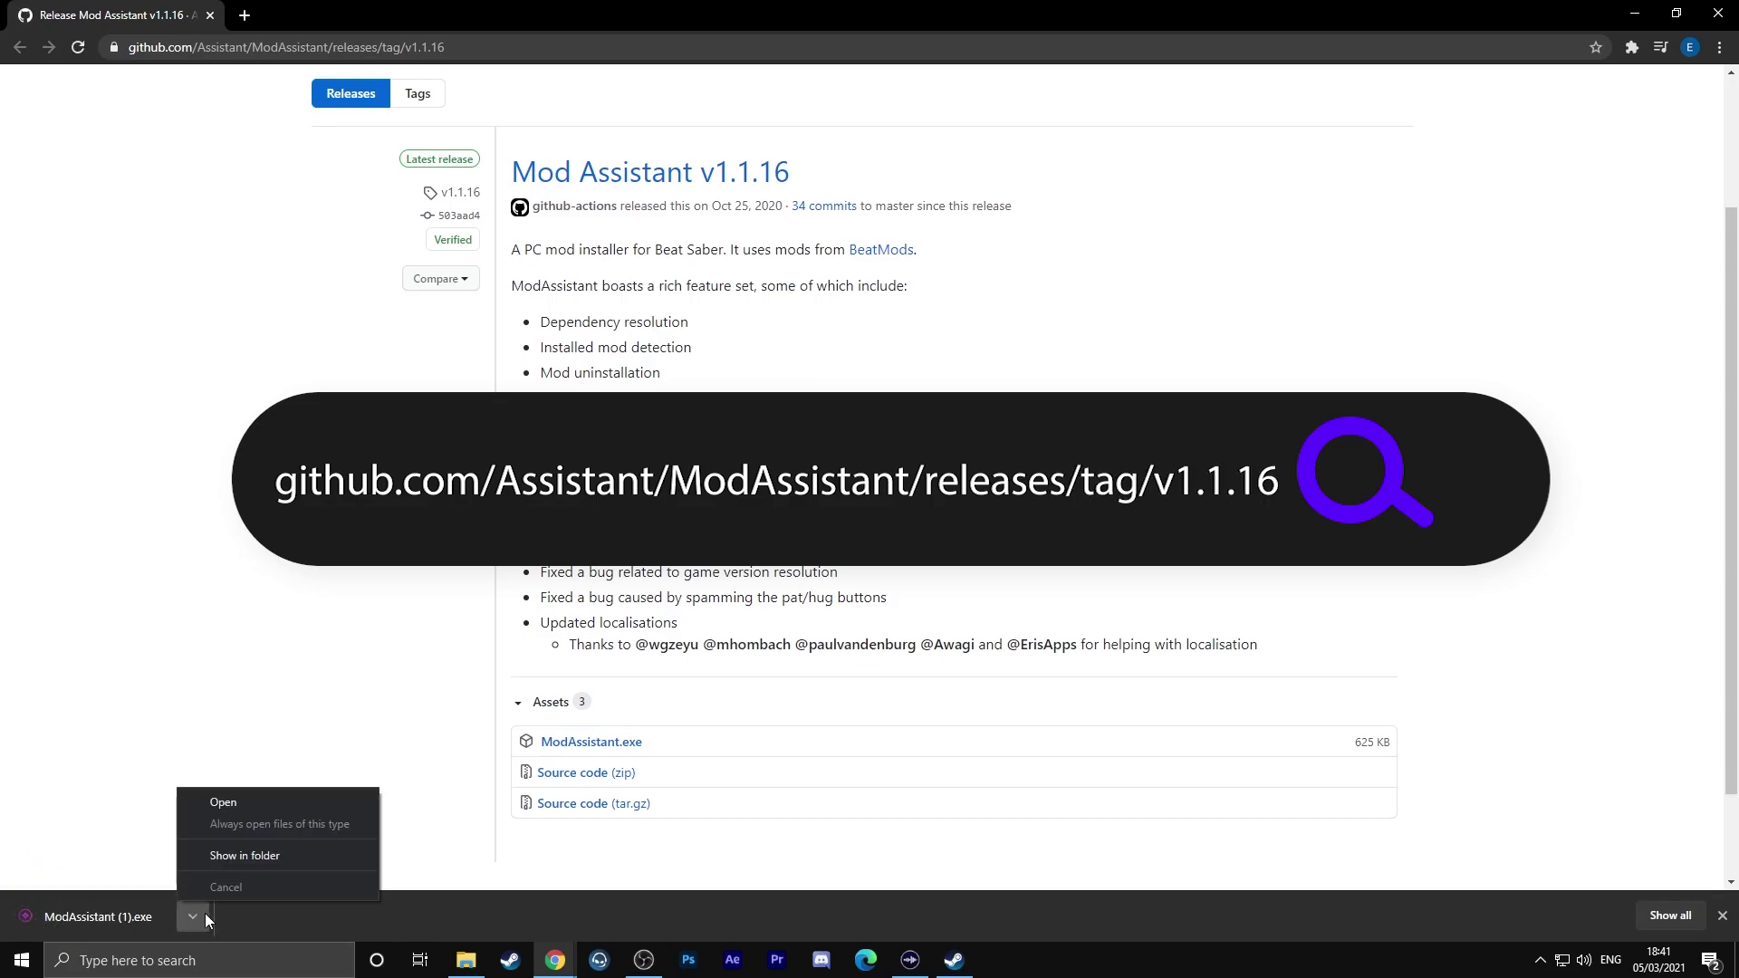
click(267, 806)
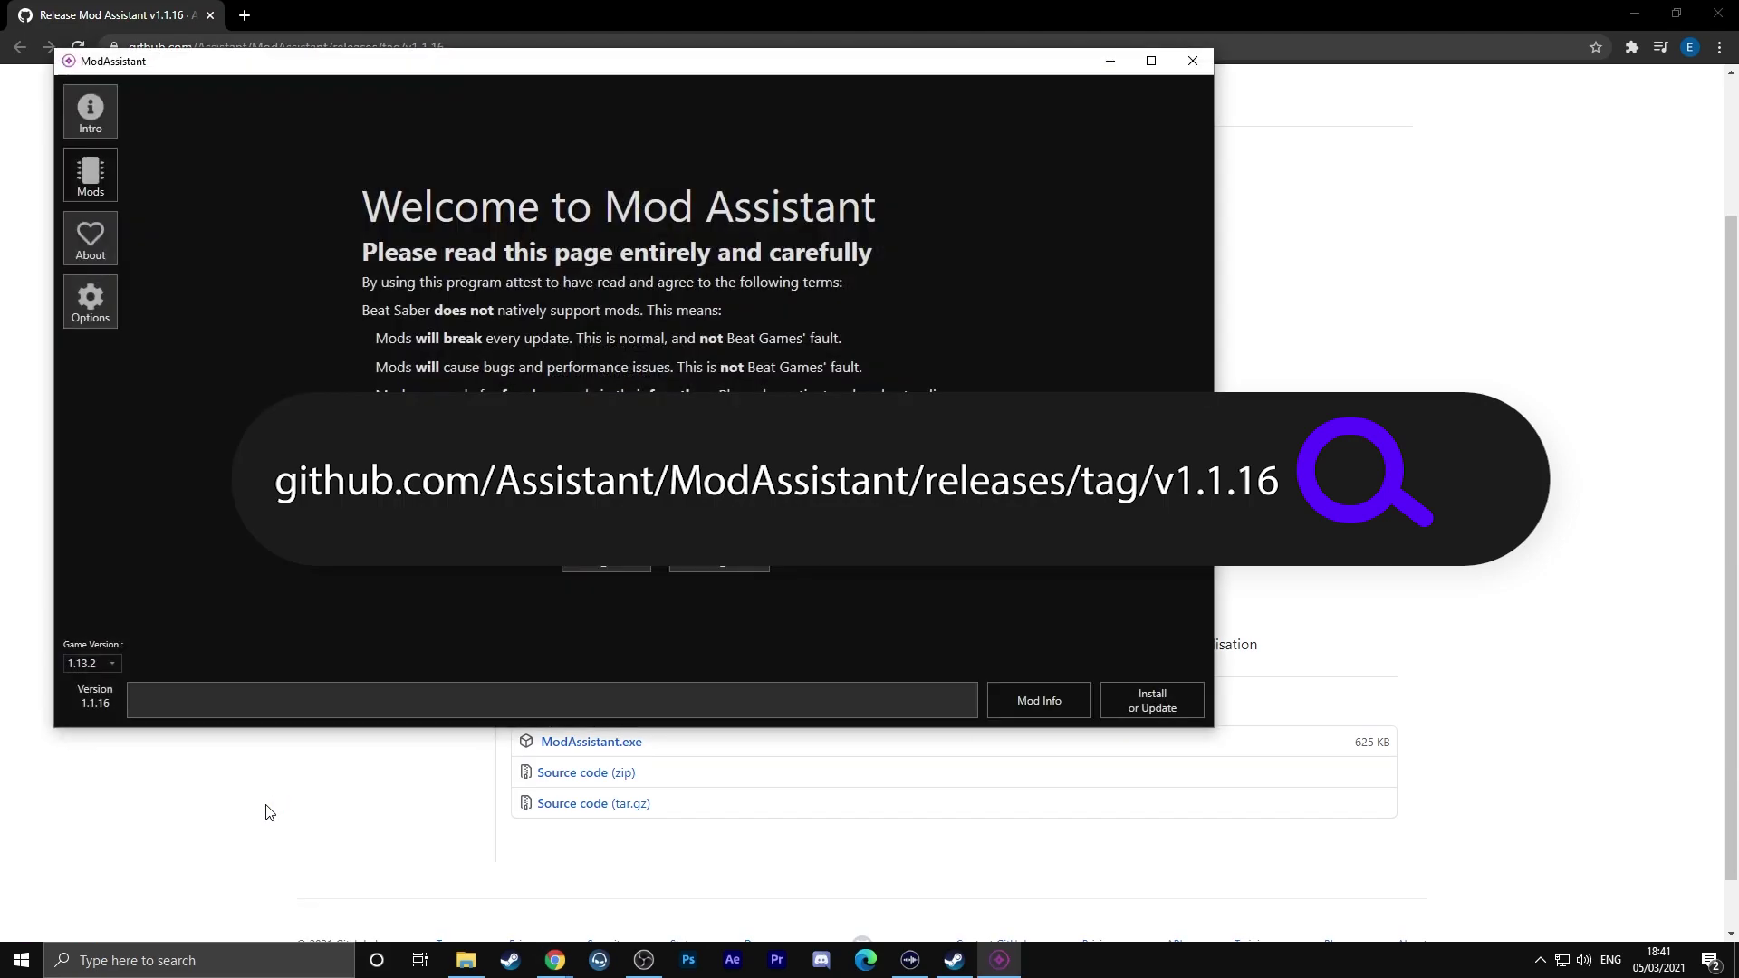
Step: Centre the Mod Assistant window, agree to the modding terms, and view the Mods list
drag(601, 77, 804, 153)
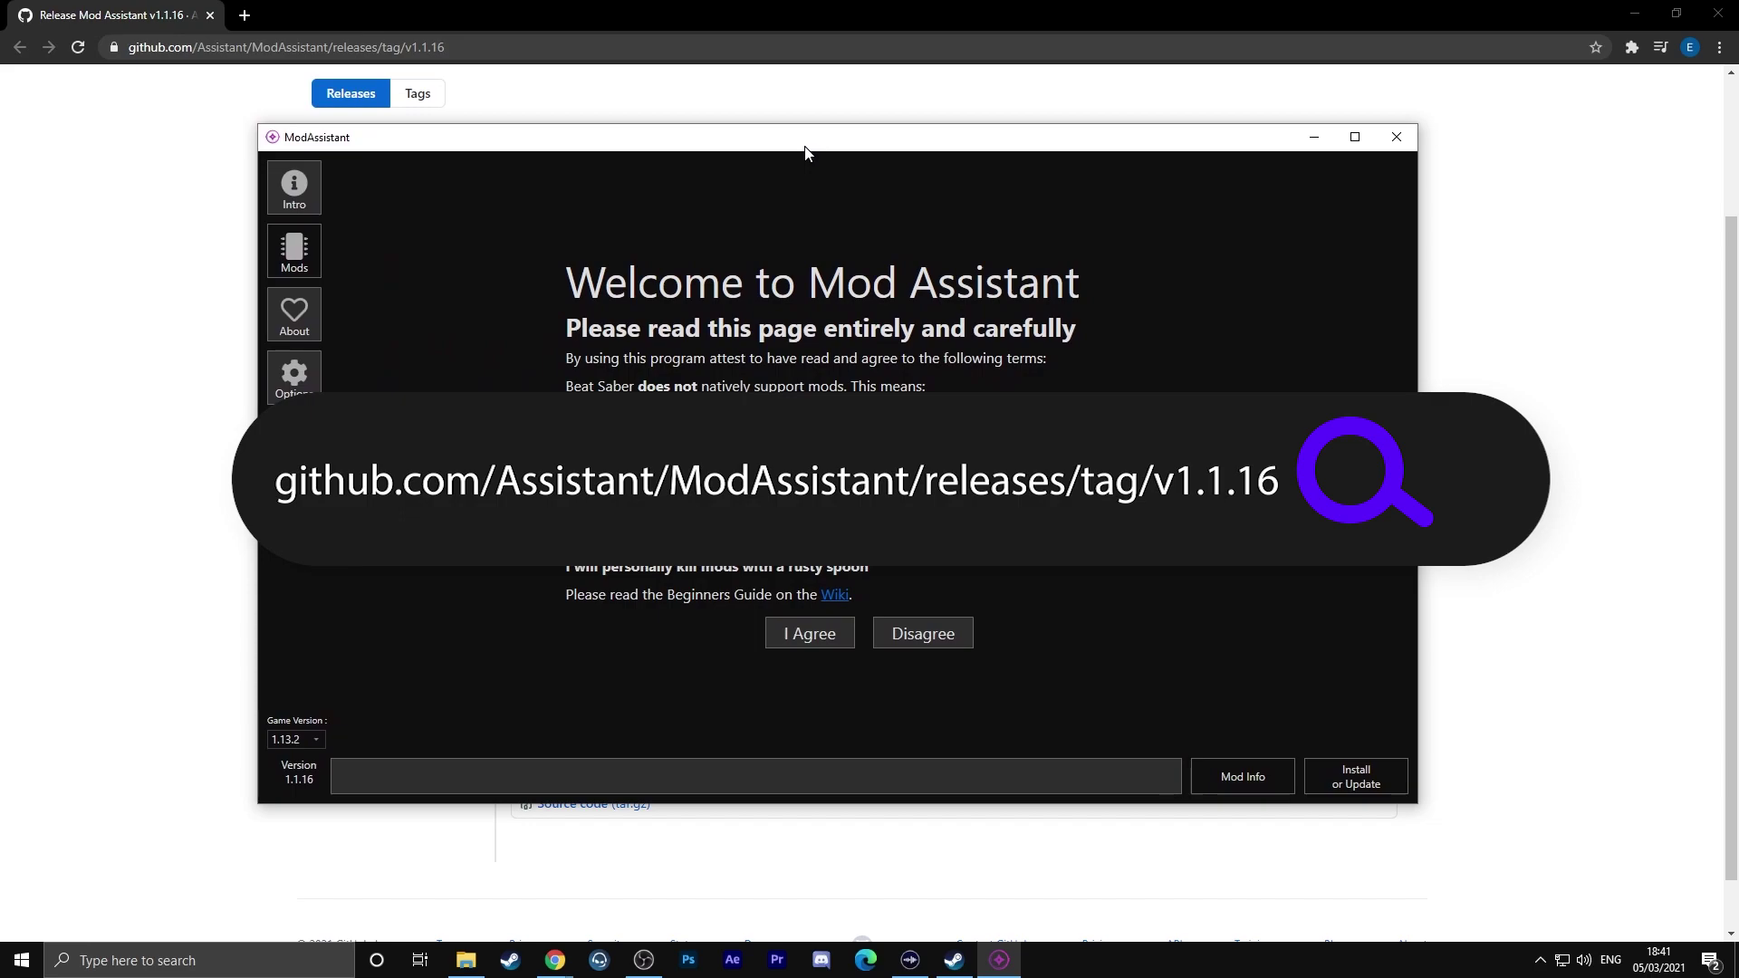
click(786, 633)
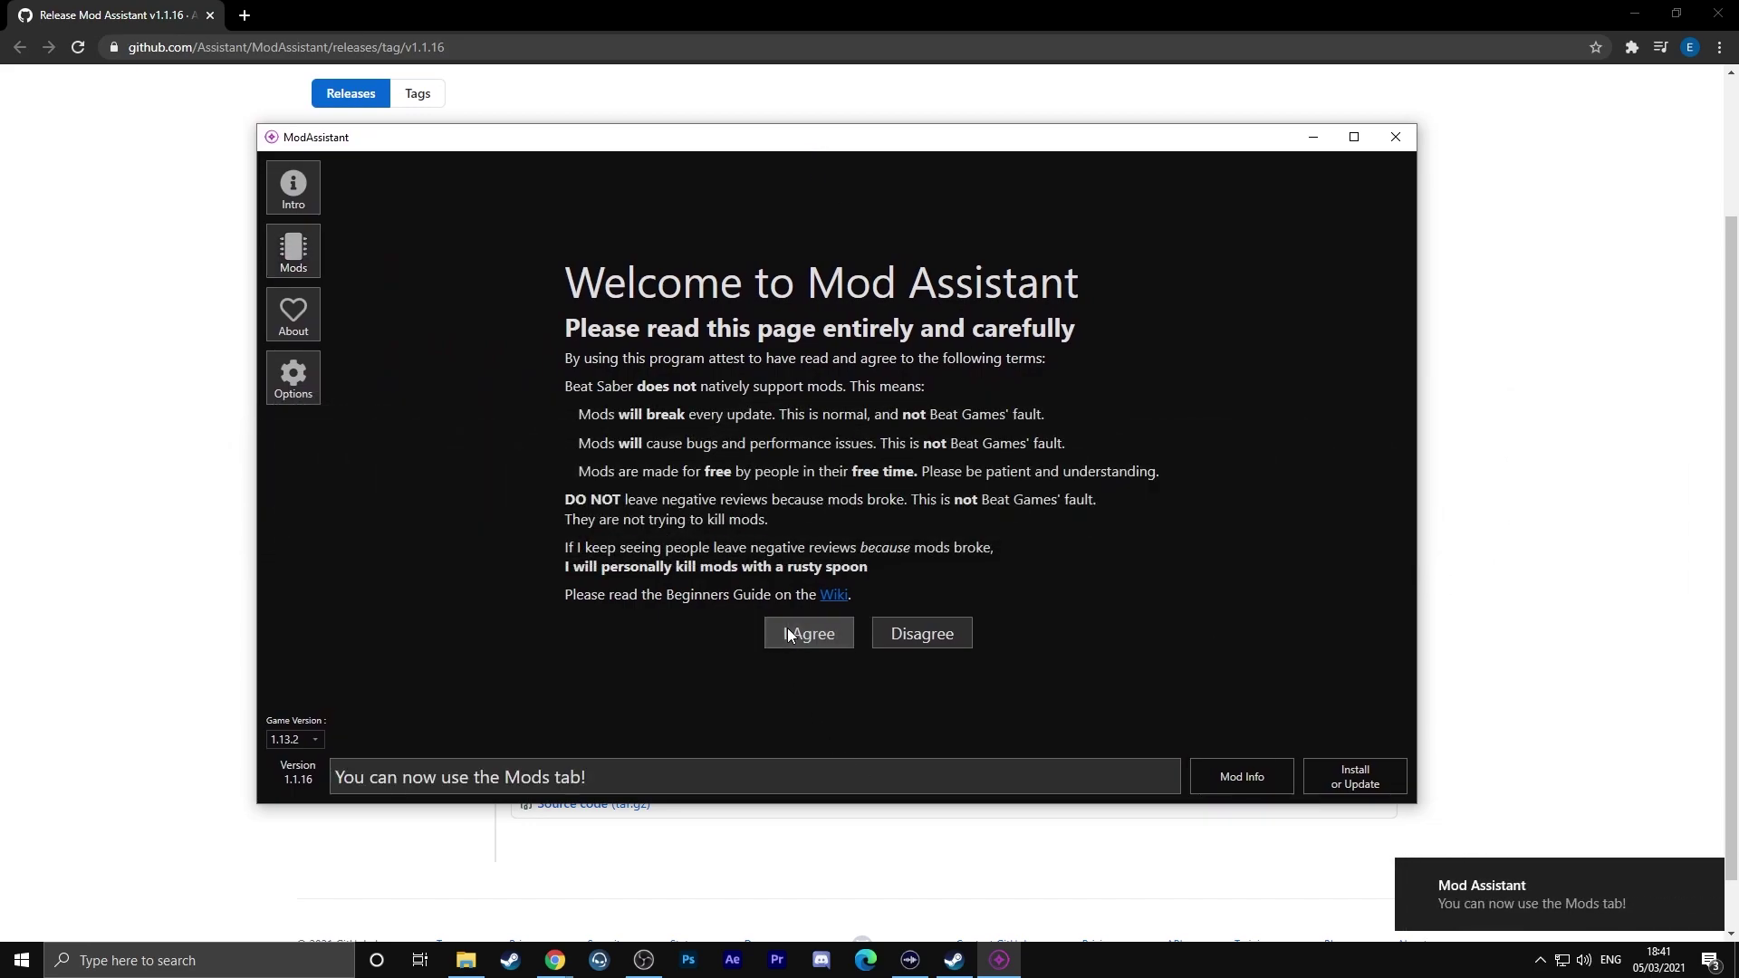
click(297, 258)
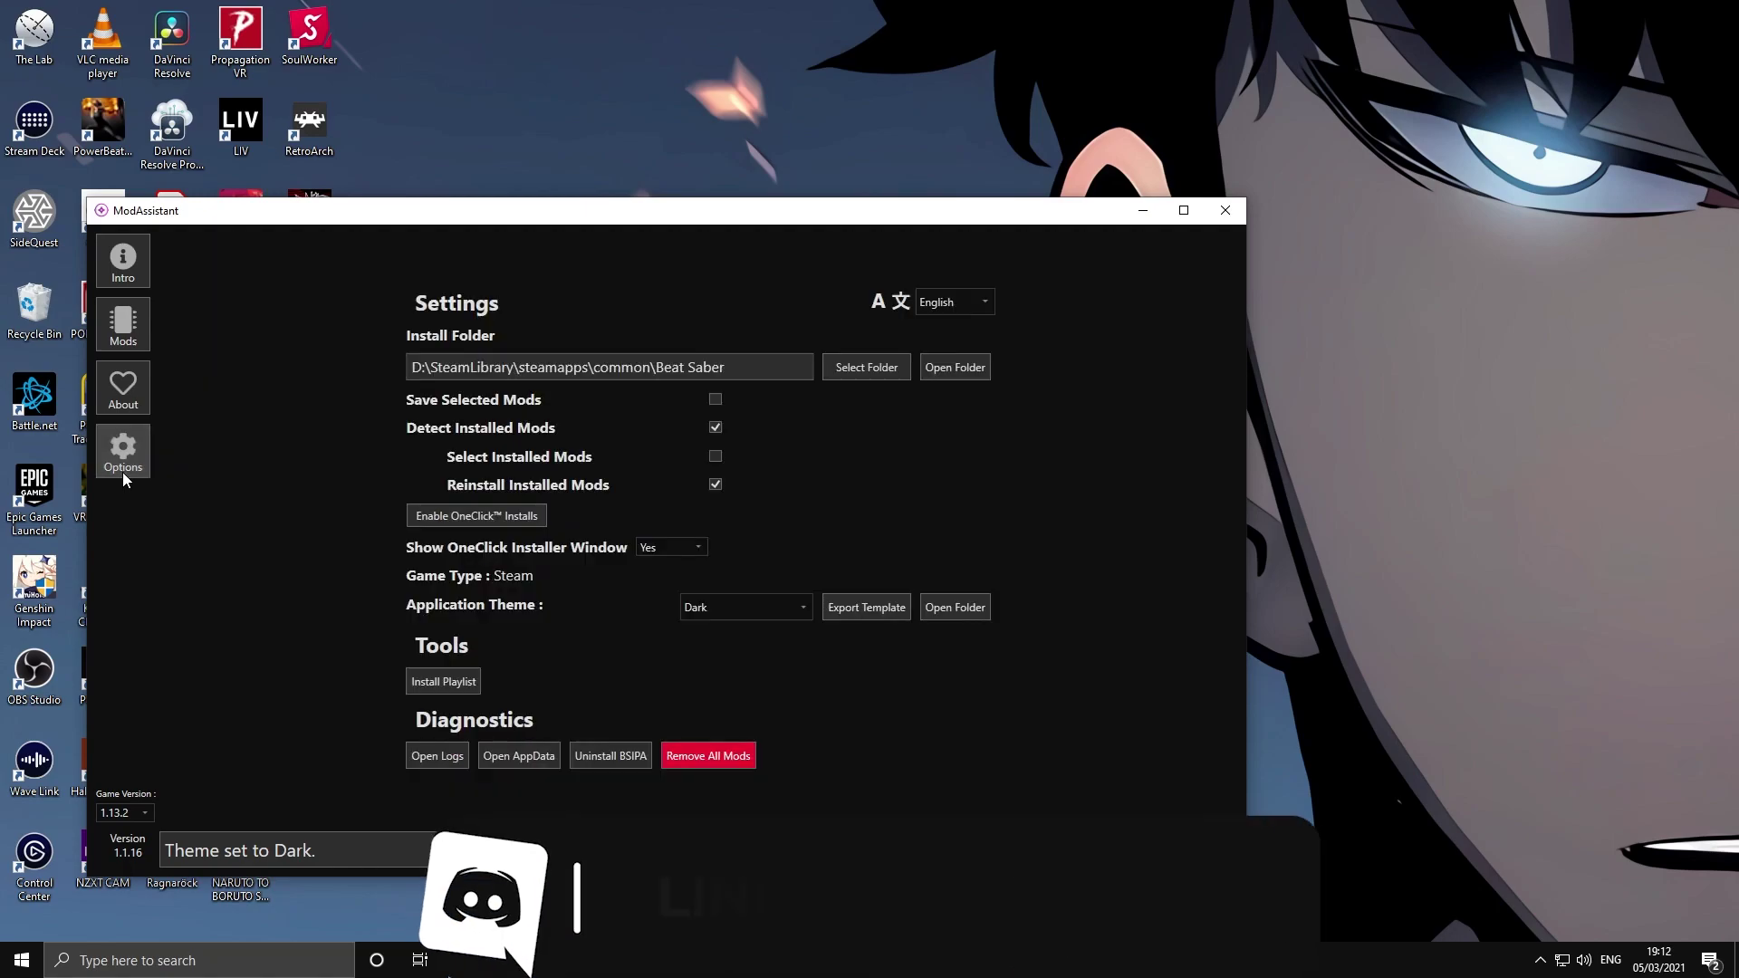
Step: Enable one-click installs for BeatSaver as well as ModelSaber
click(440, 524)
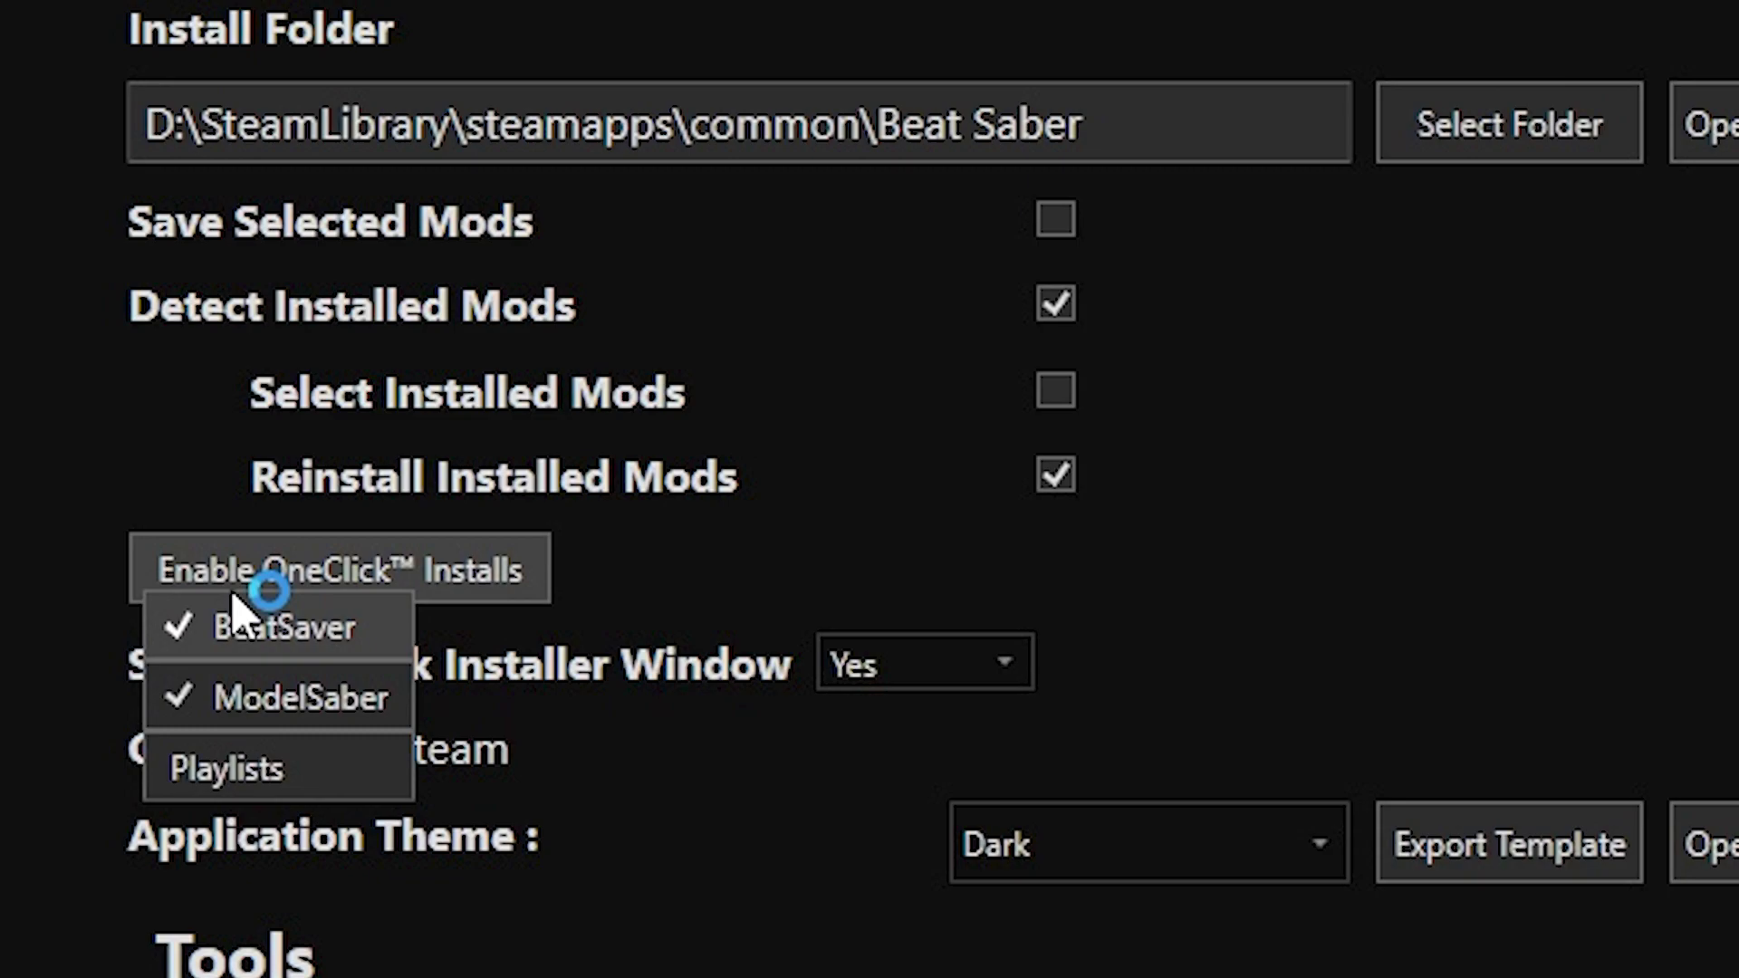
click(234, 598)
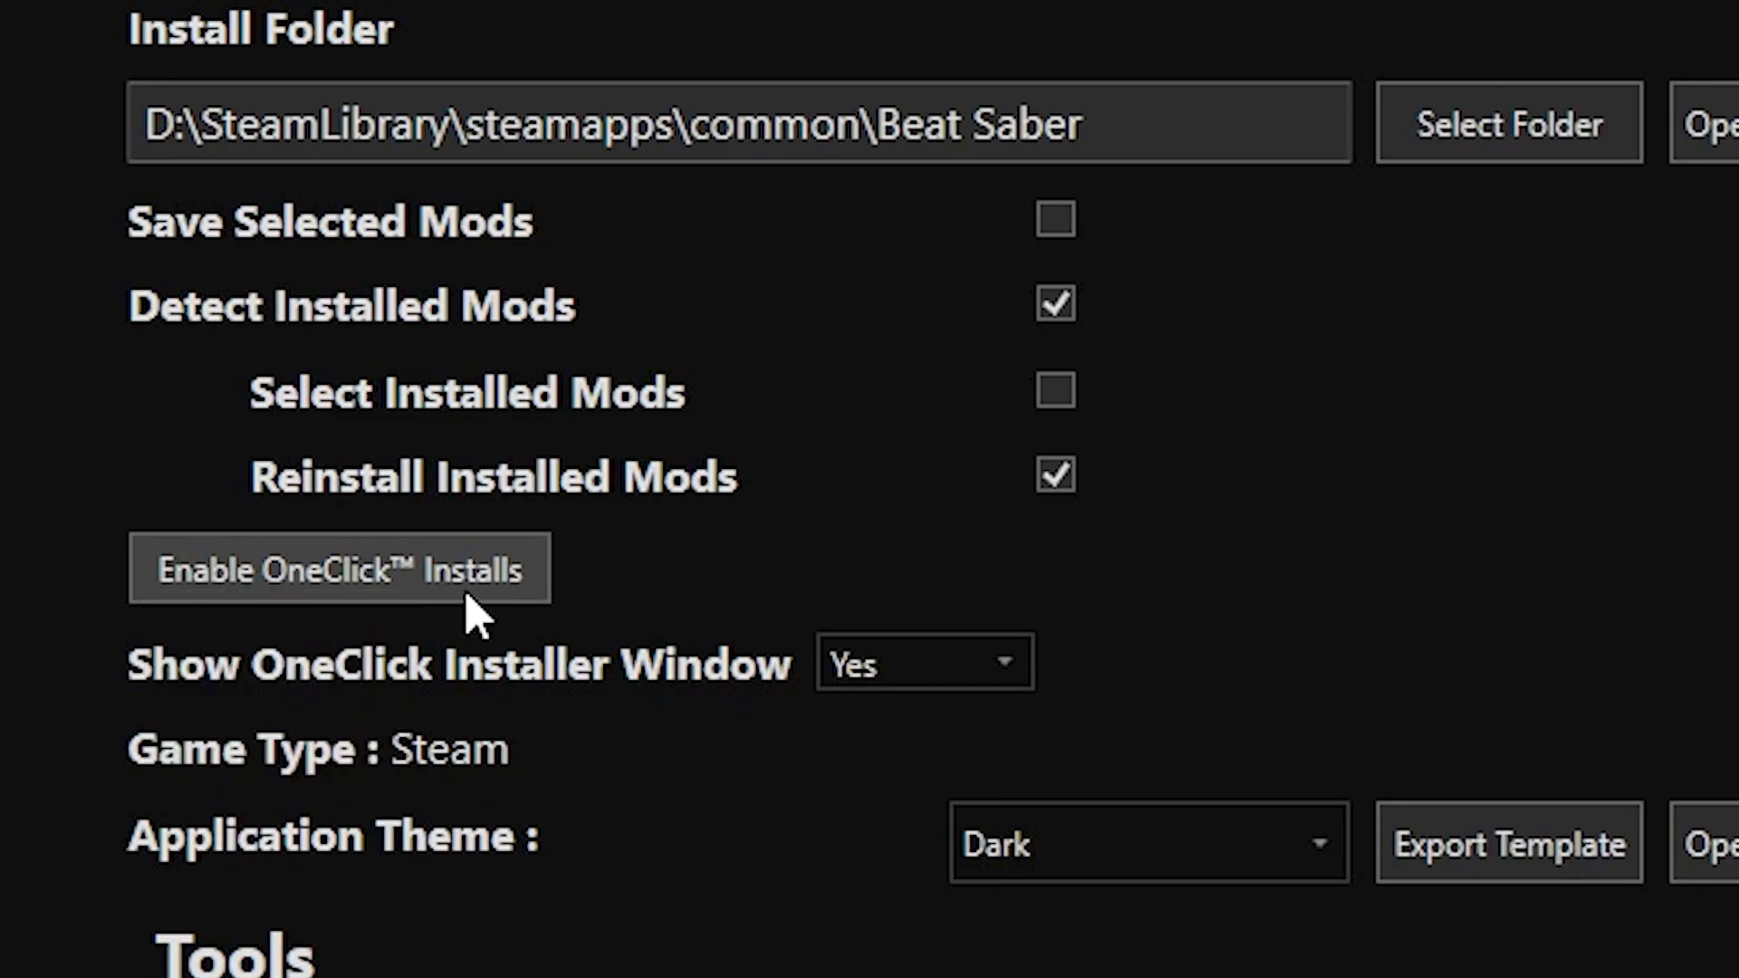
click(494, 593)
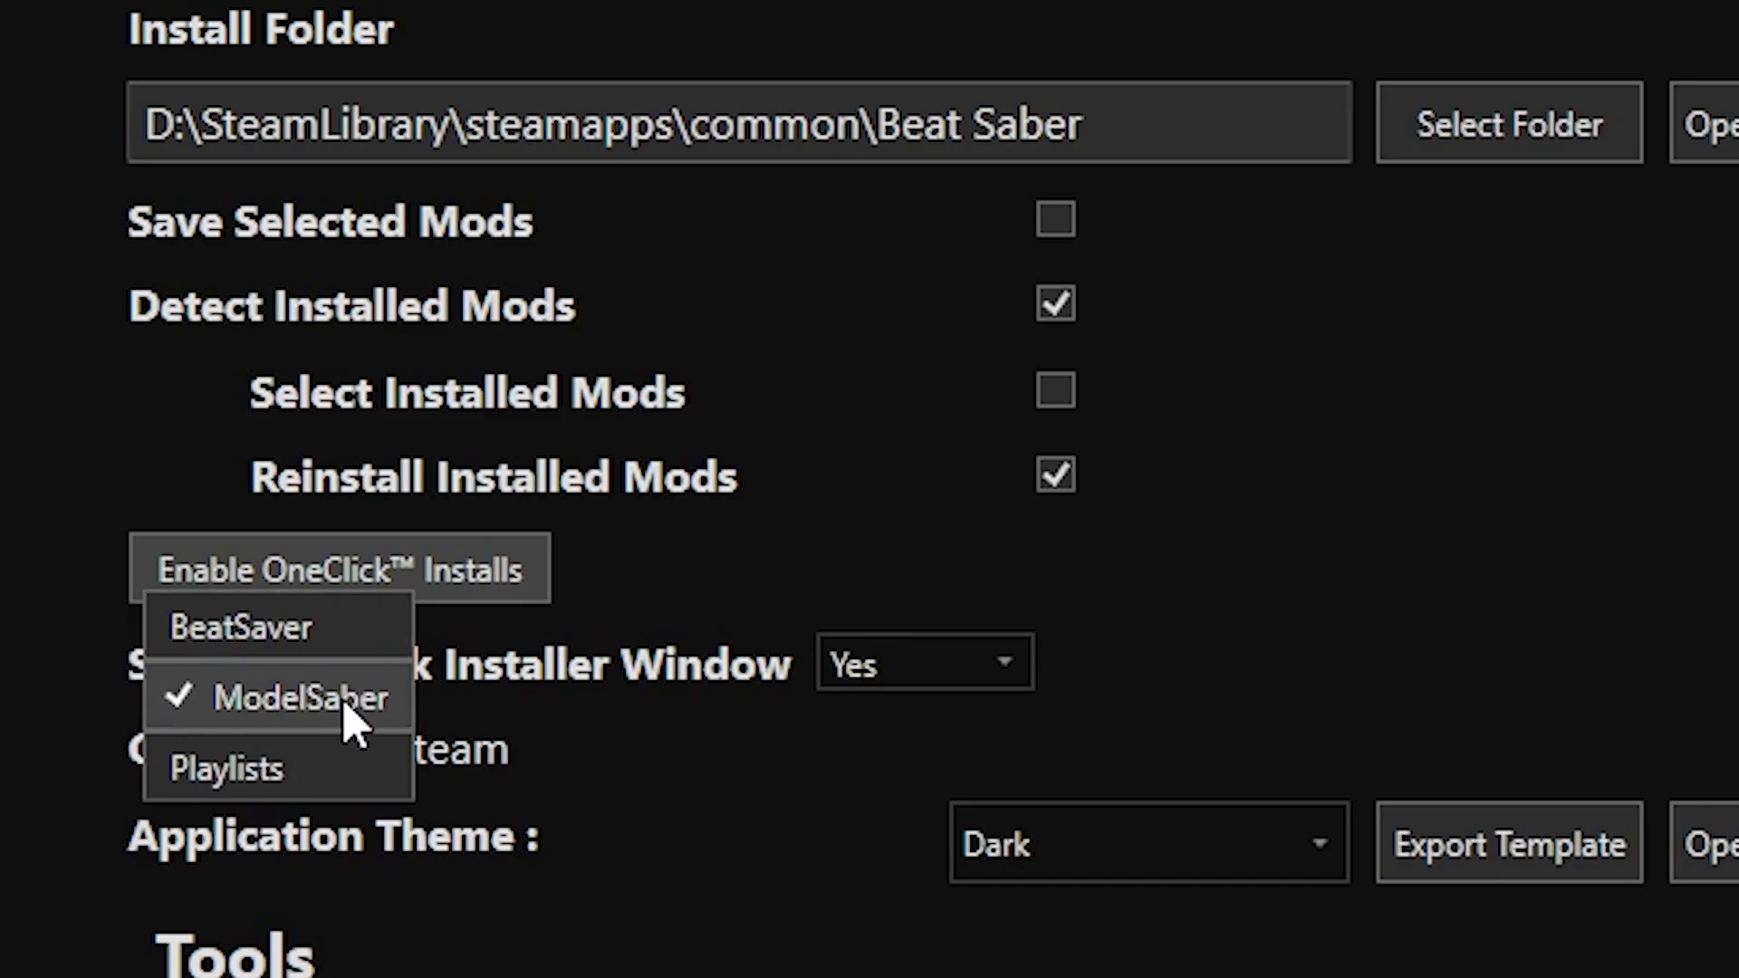
click(279, 637)
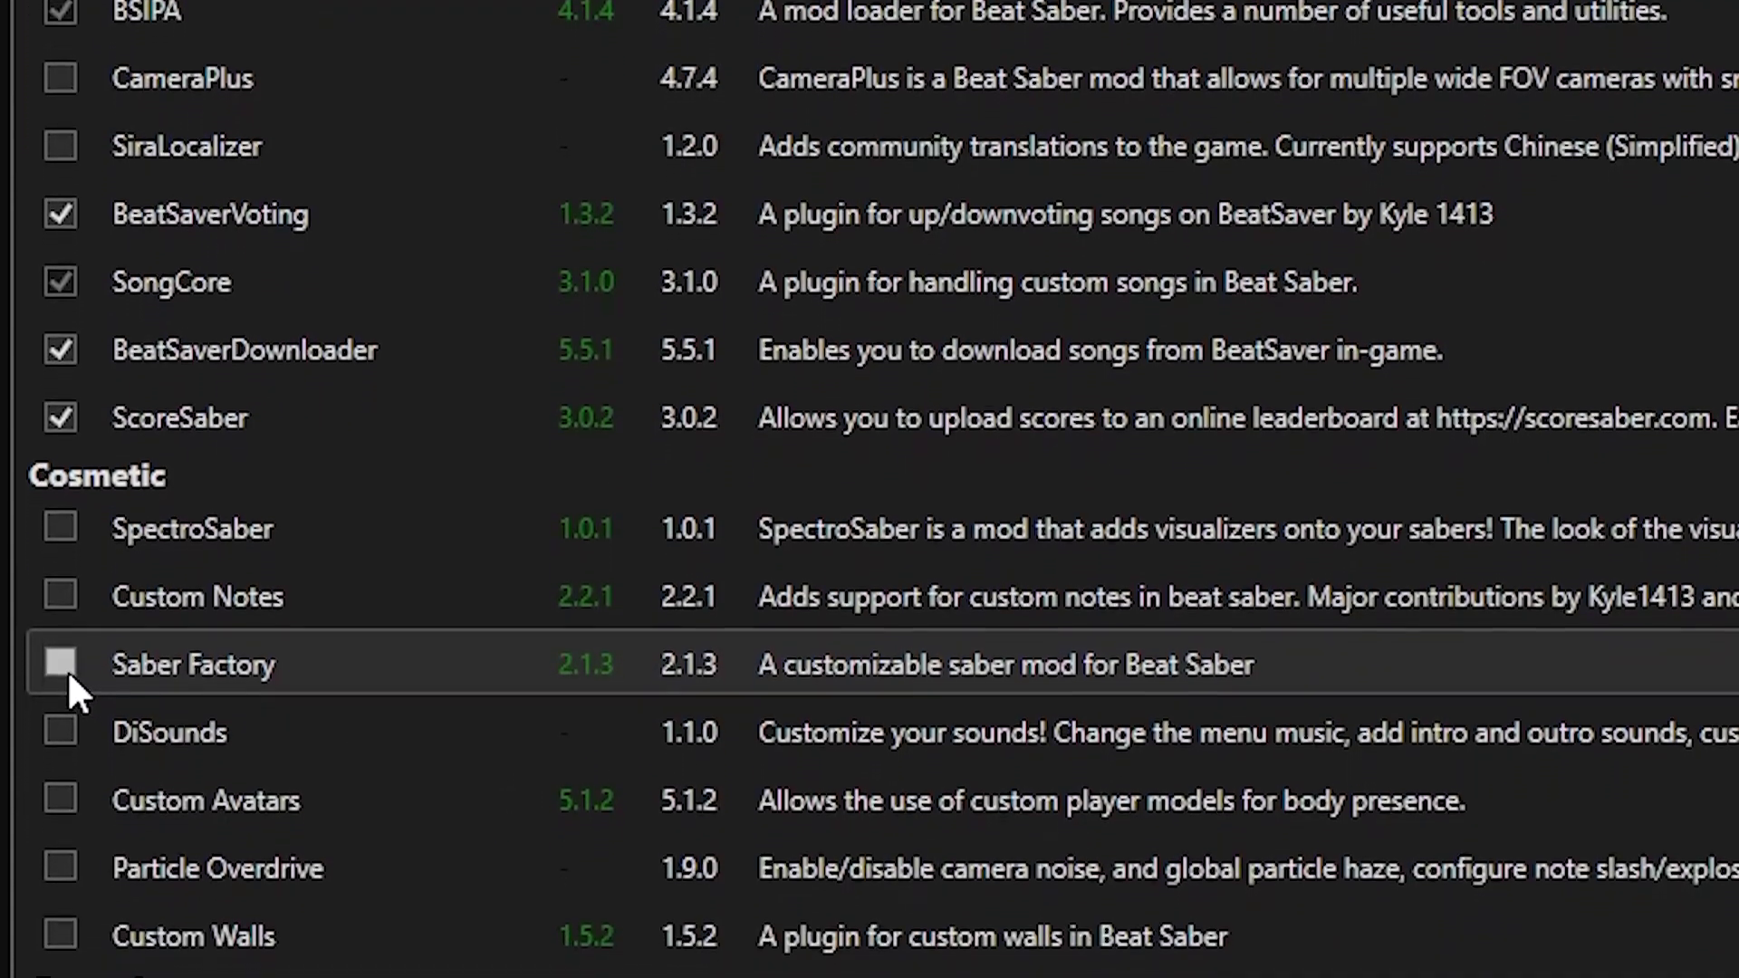
Step: Tick Saber Factory and Custom Avatars in the Cosmetic mods section
click(69, 762)
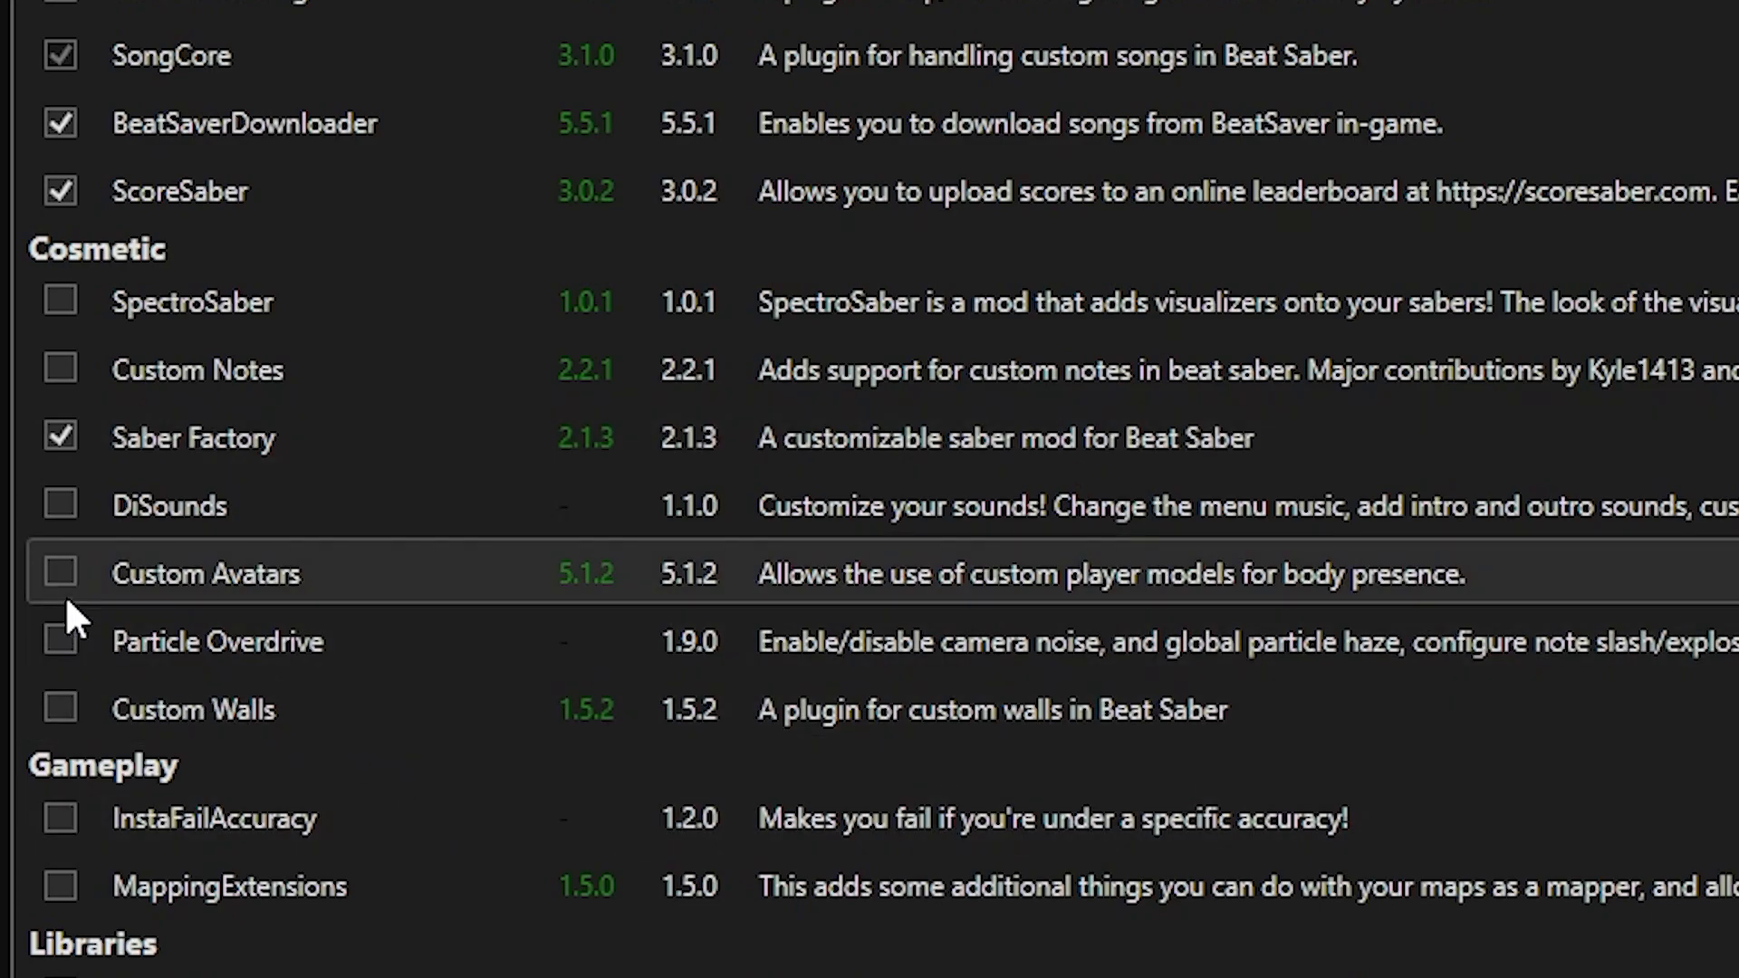
click(59, 570)
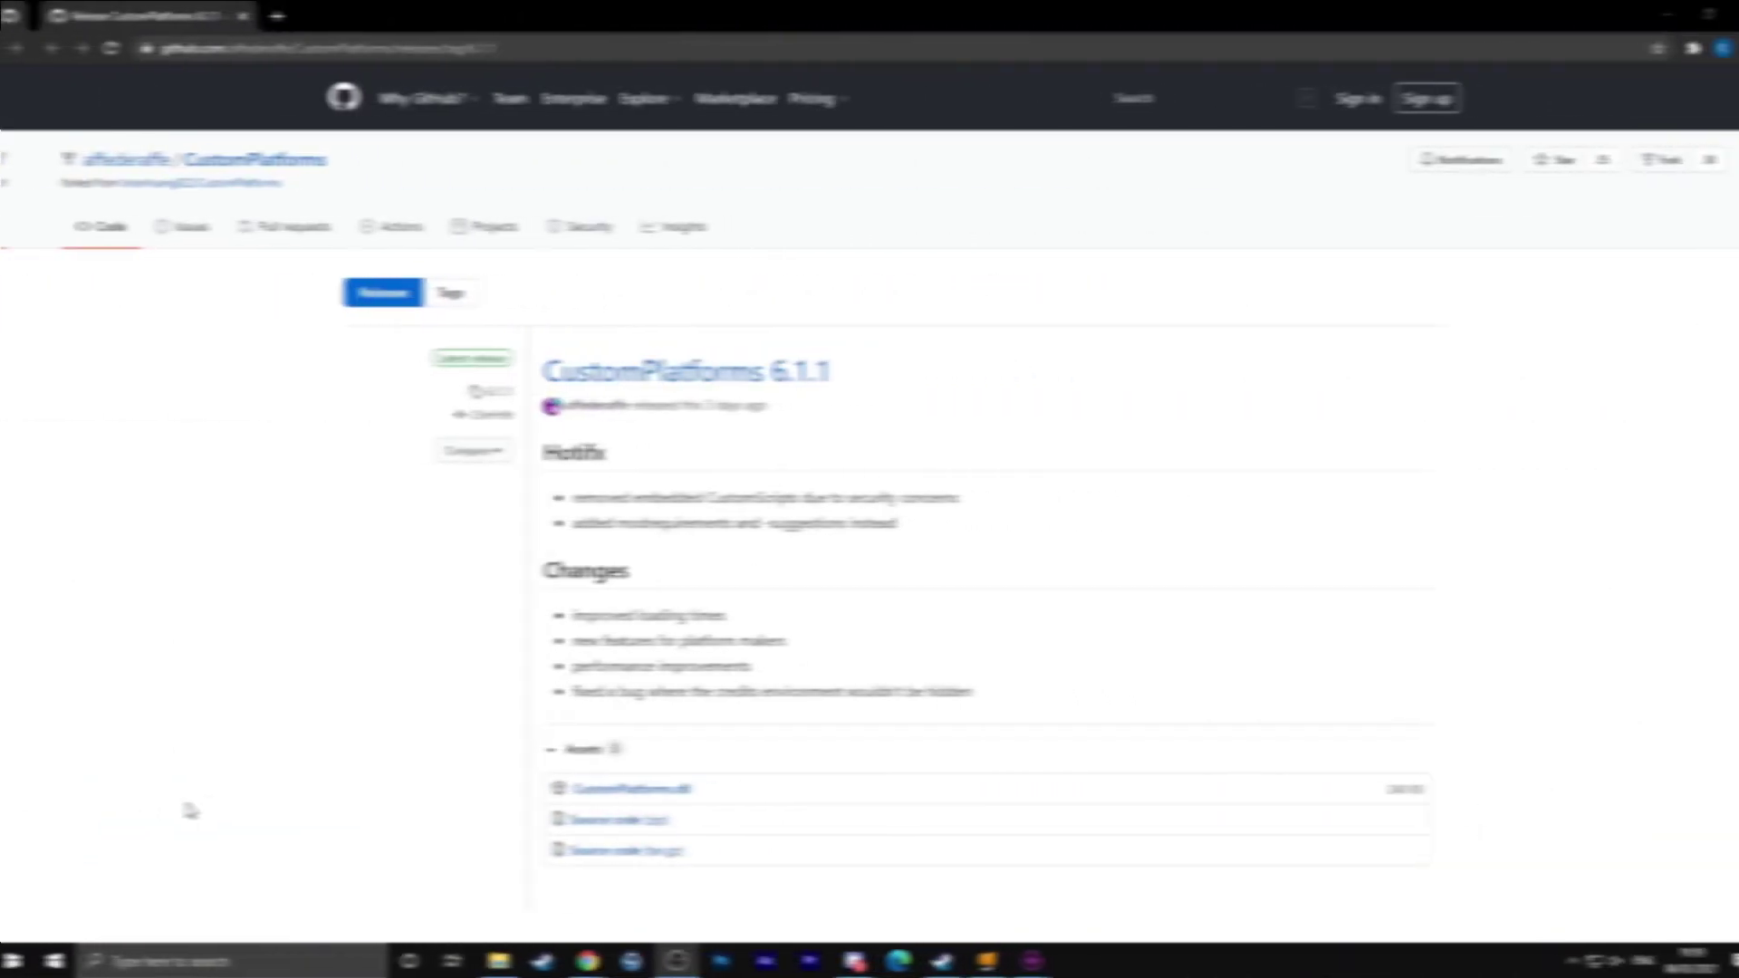
Step: Download and keep CustomPlatforms.dll (240 KB), then show it in its folder
click(636, 789)
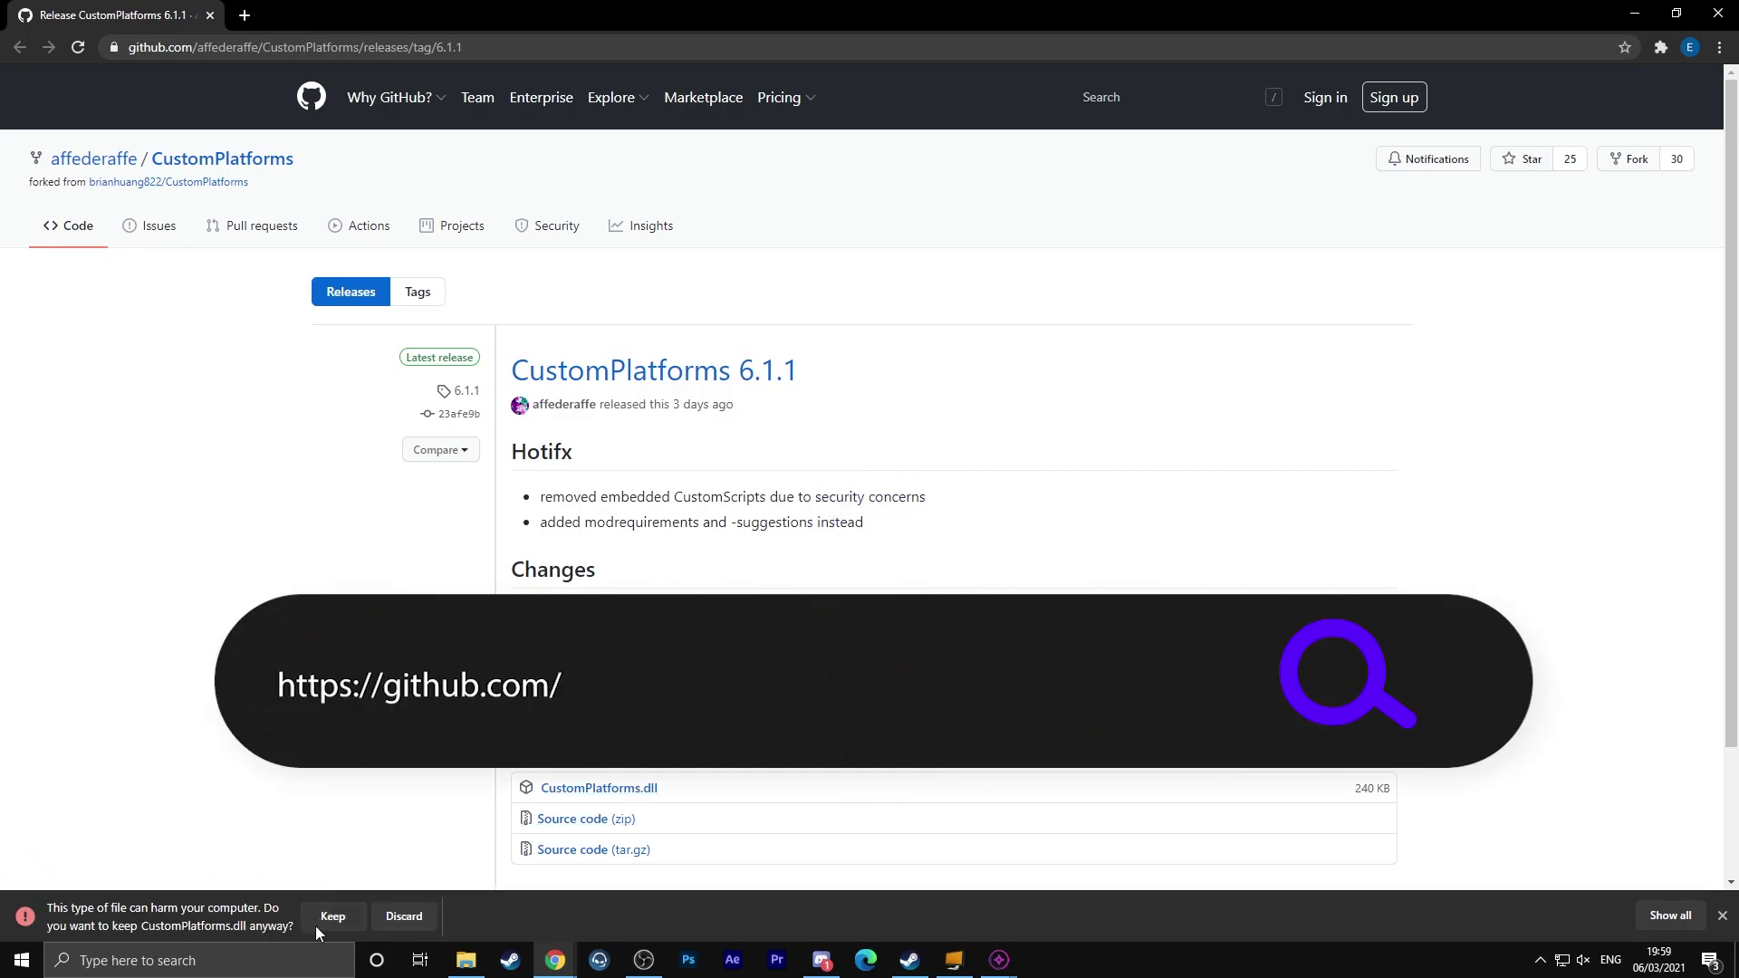
click(318, 920)
click(193, 917)
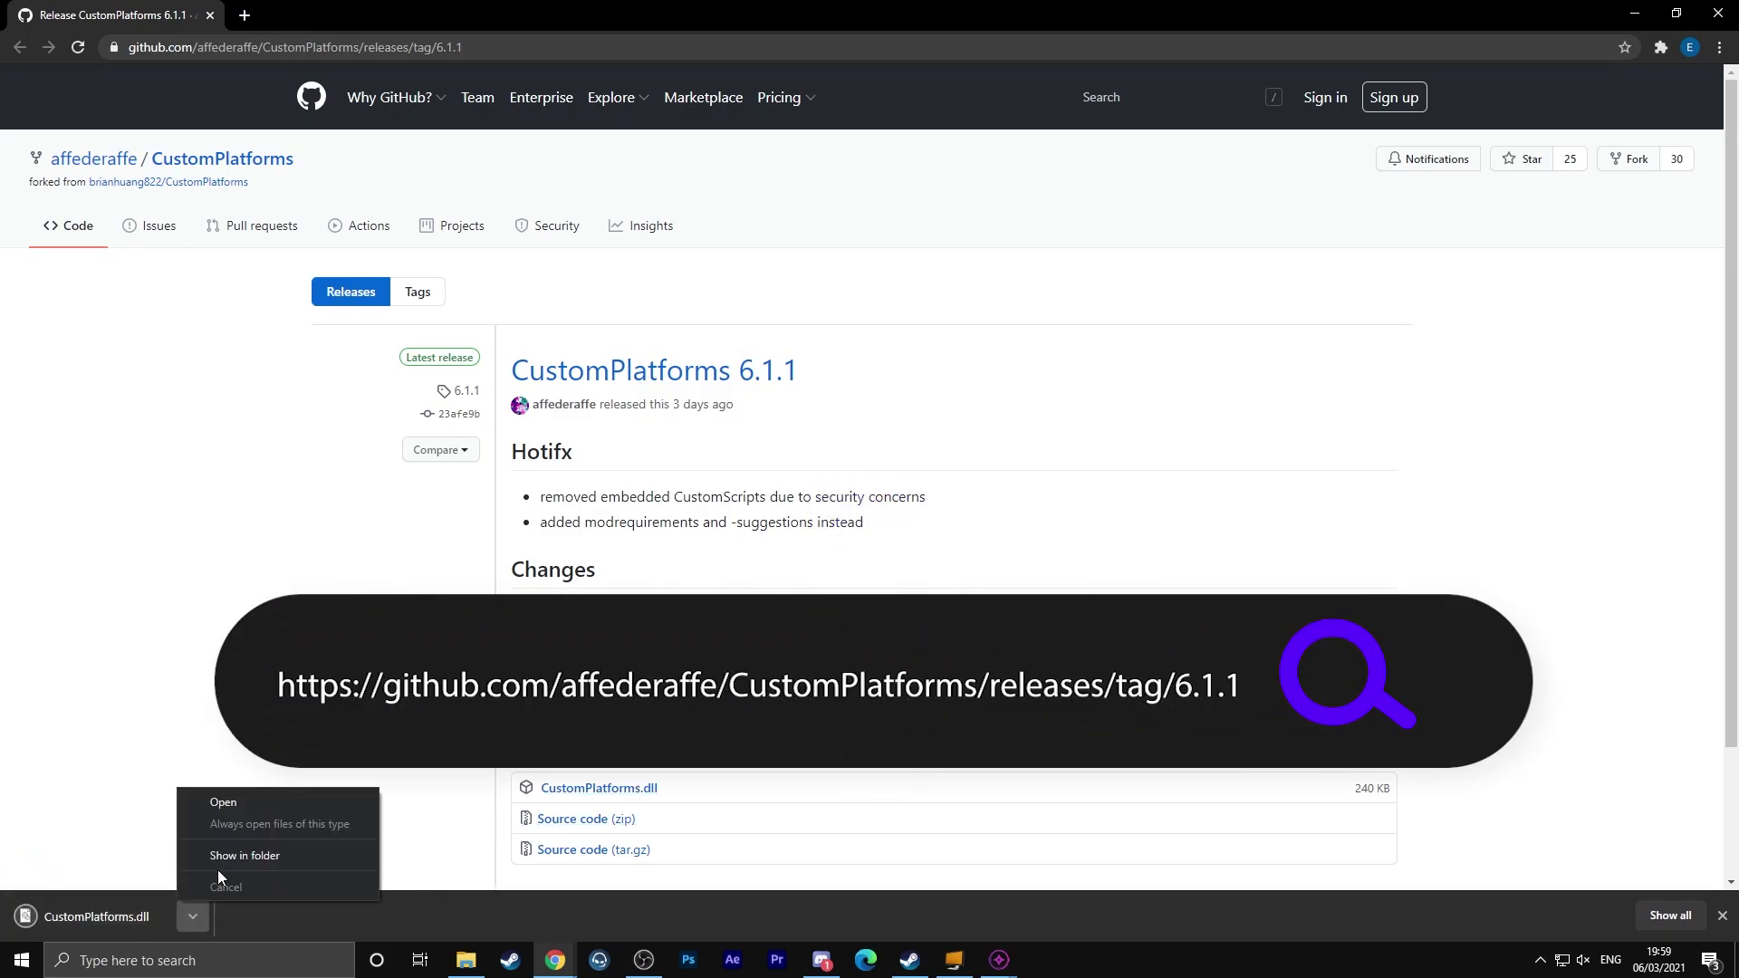
click(218, 867)
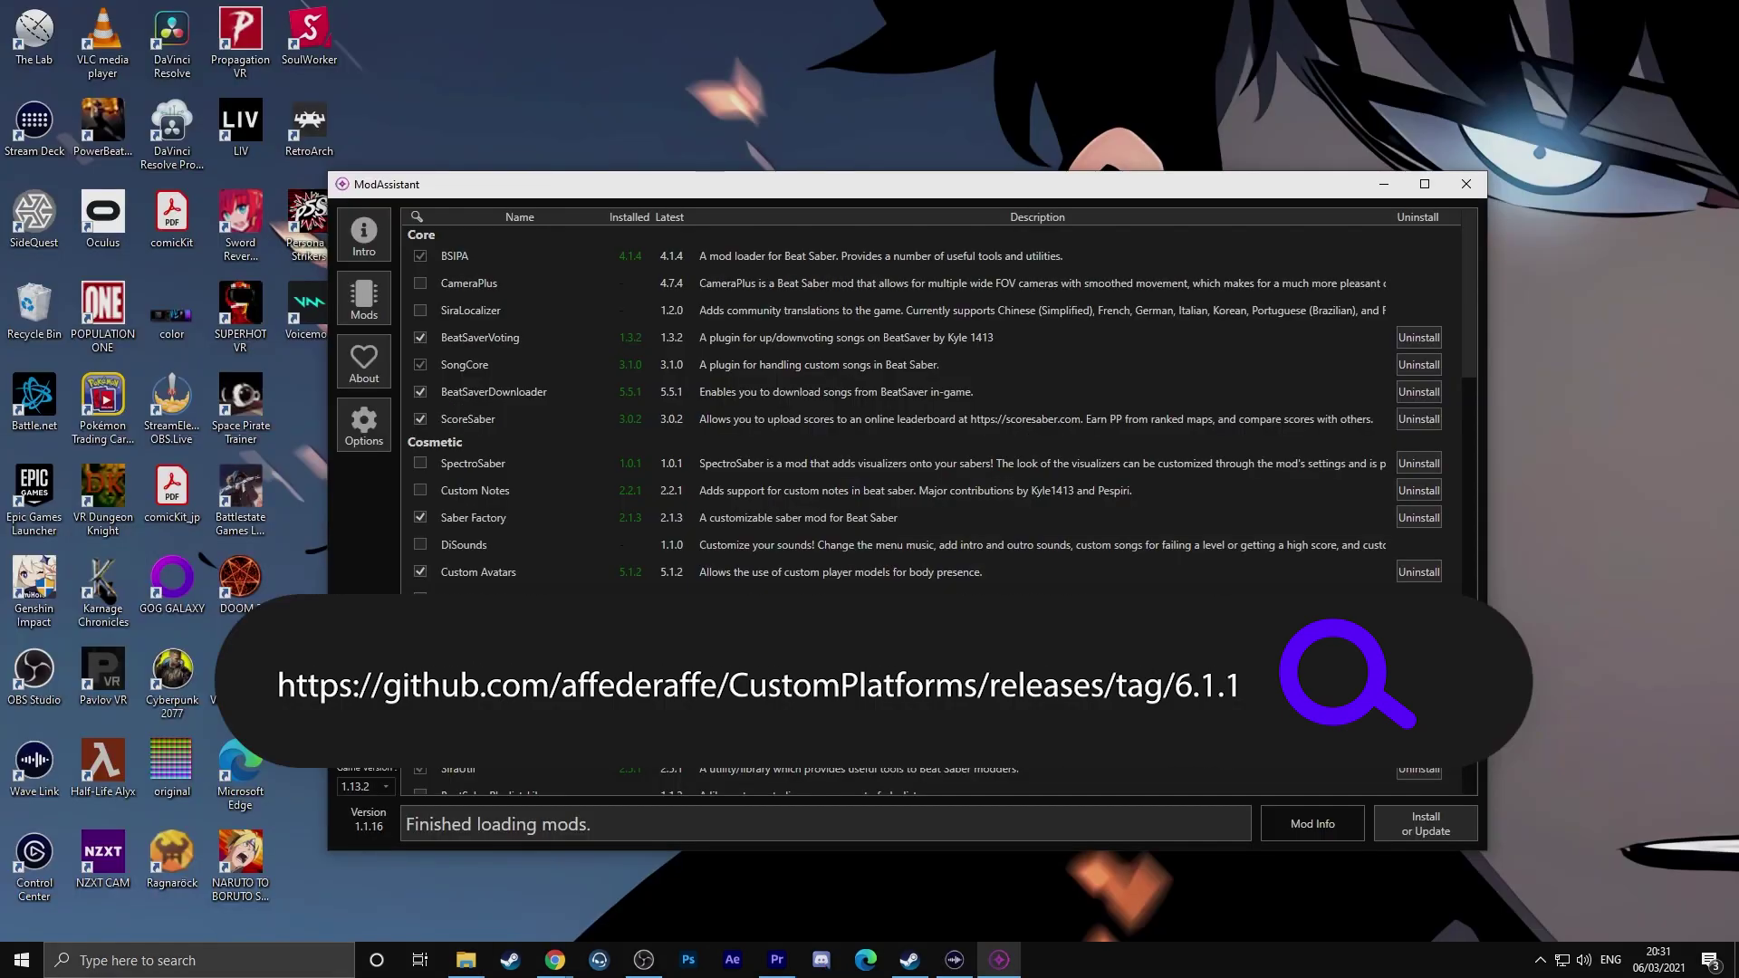
Step: From Options, open the install folder D:\SteamLibrary\steamapps\common\Beat Saber in Explorer
click(387, 438)
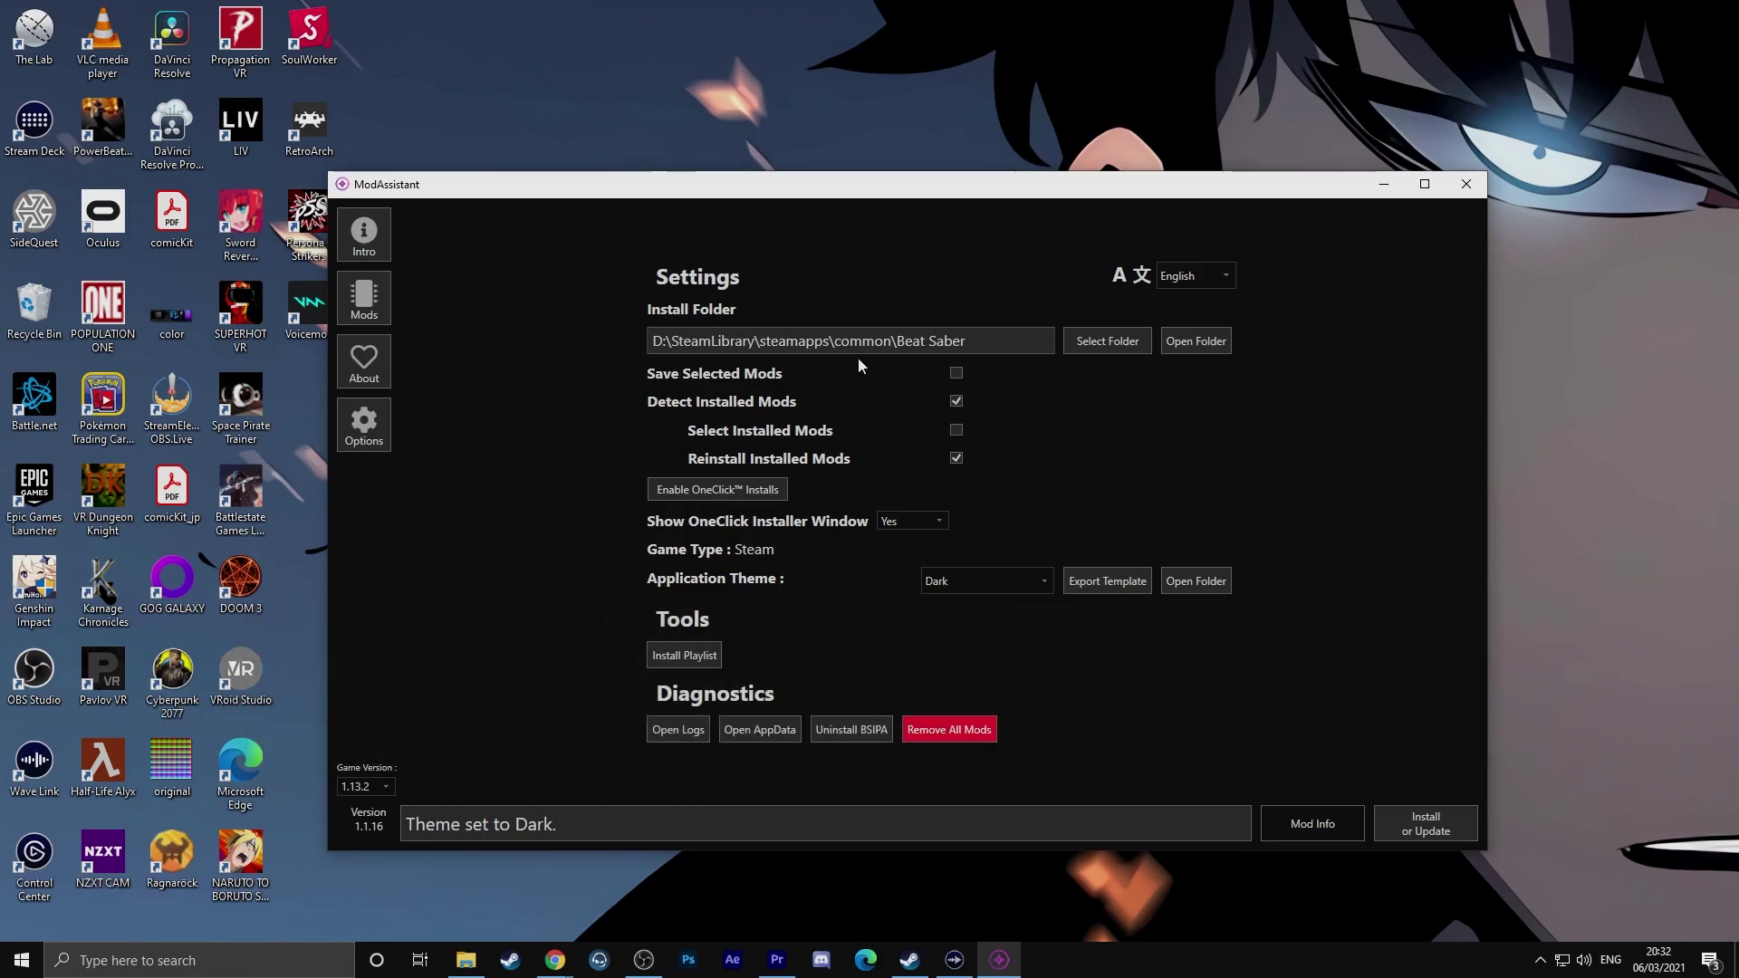
click(1215, 342)
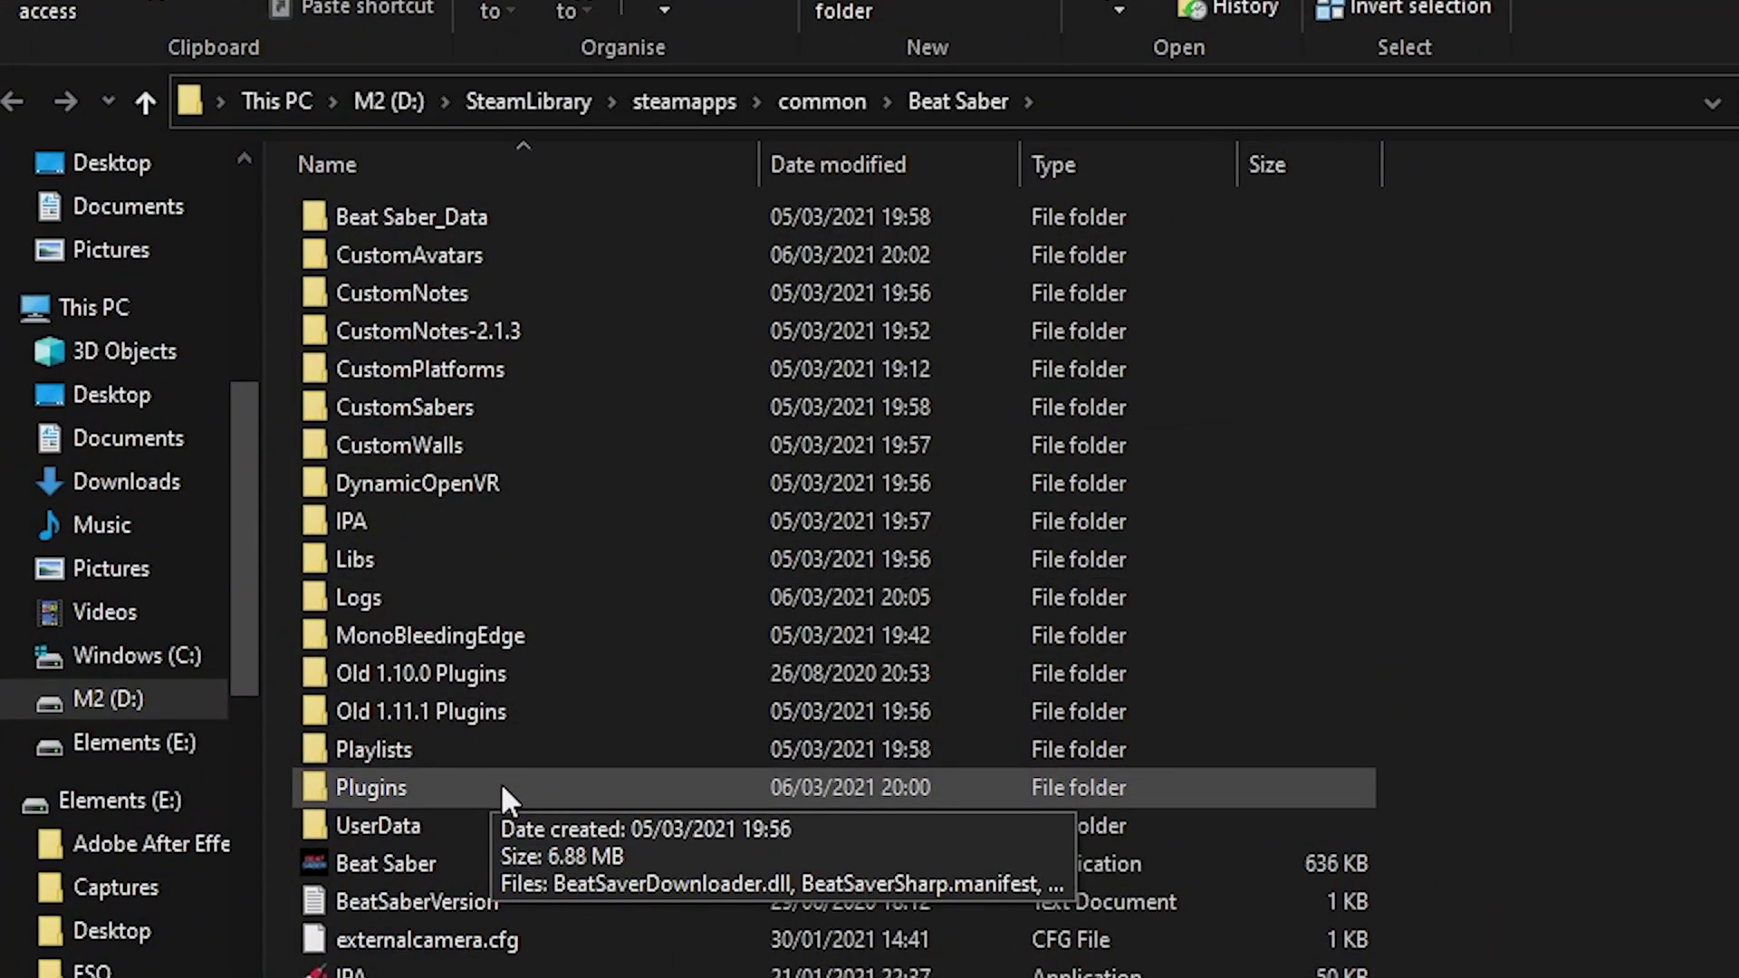
Step: Open the Plugins folder to confirm CustomPlatforms.dll is there
double_click(497, 786)
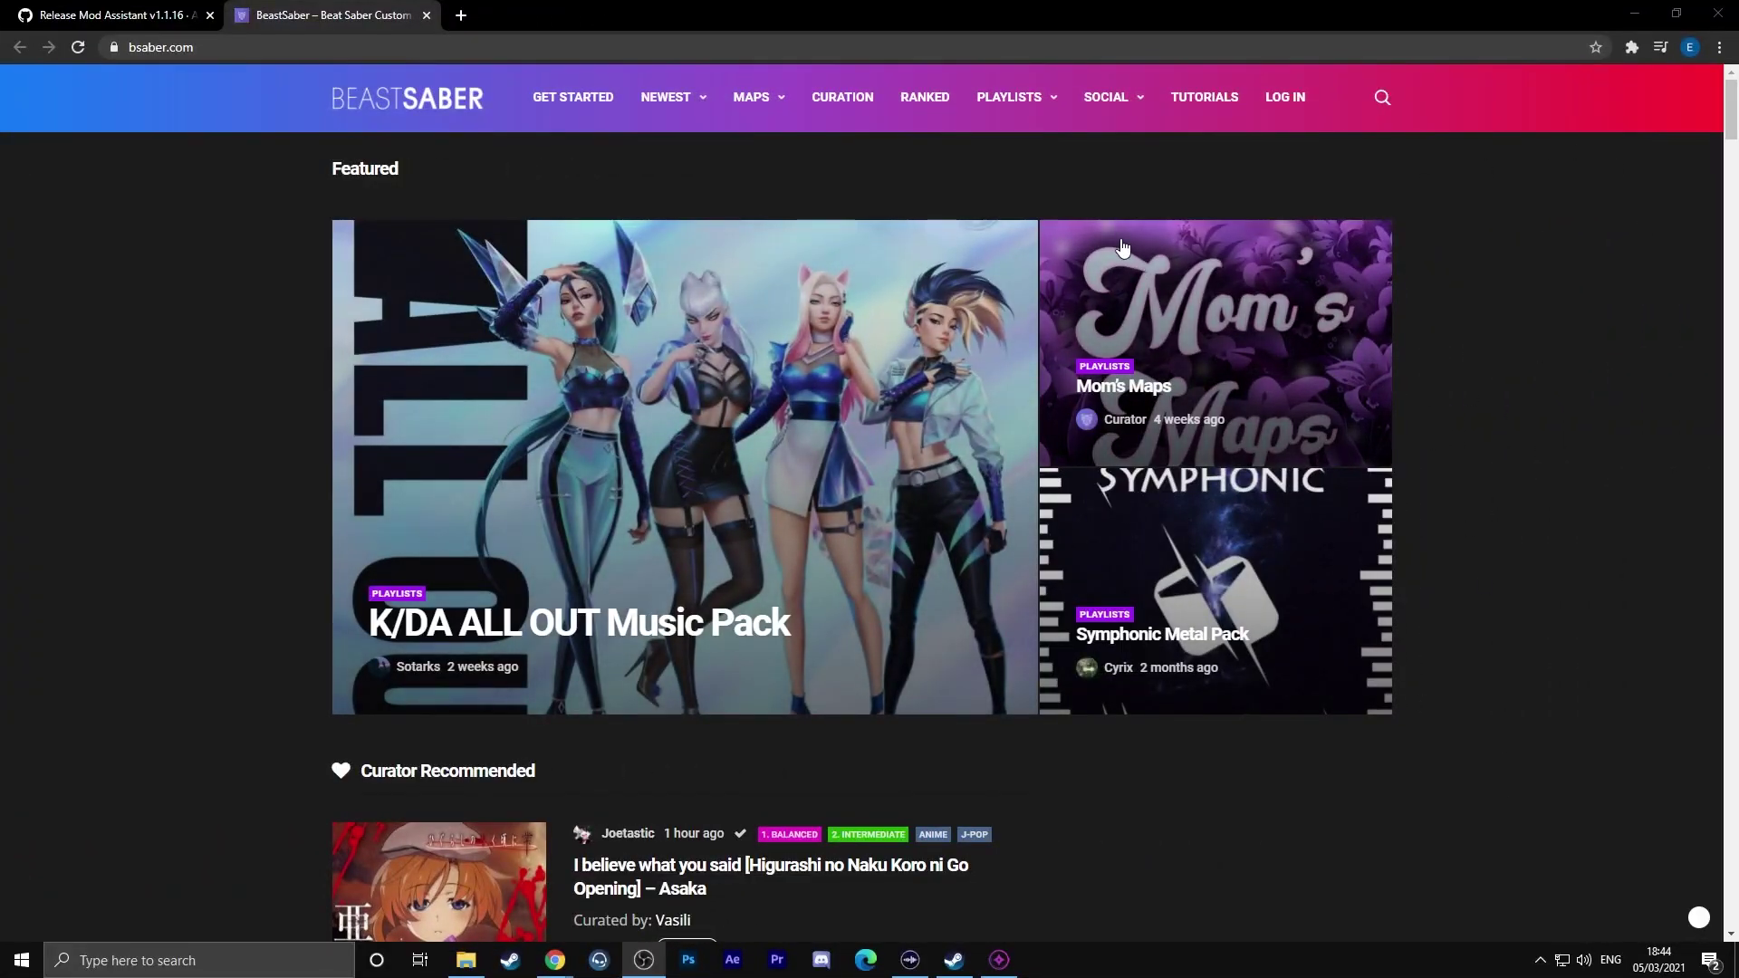
Step: Under Curator Recommended, one-click install the Kuhakugokko – Dabun Ningen map
scroll(1416, 358, down, 4)
scroll(1410, 371, down, 3)
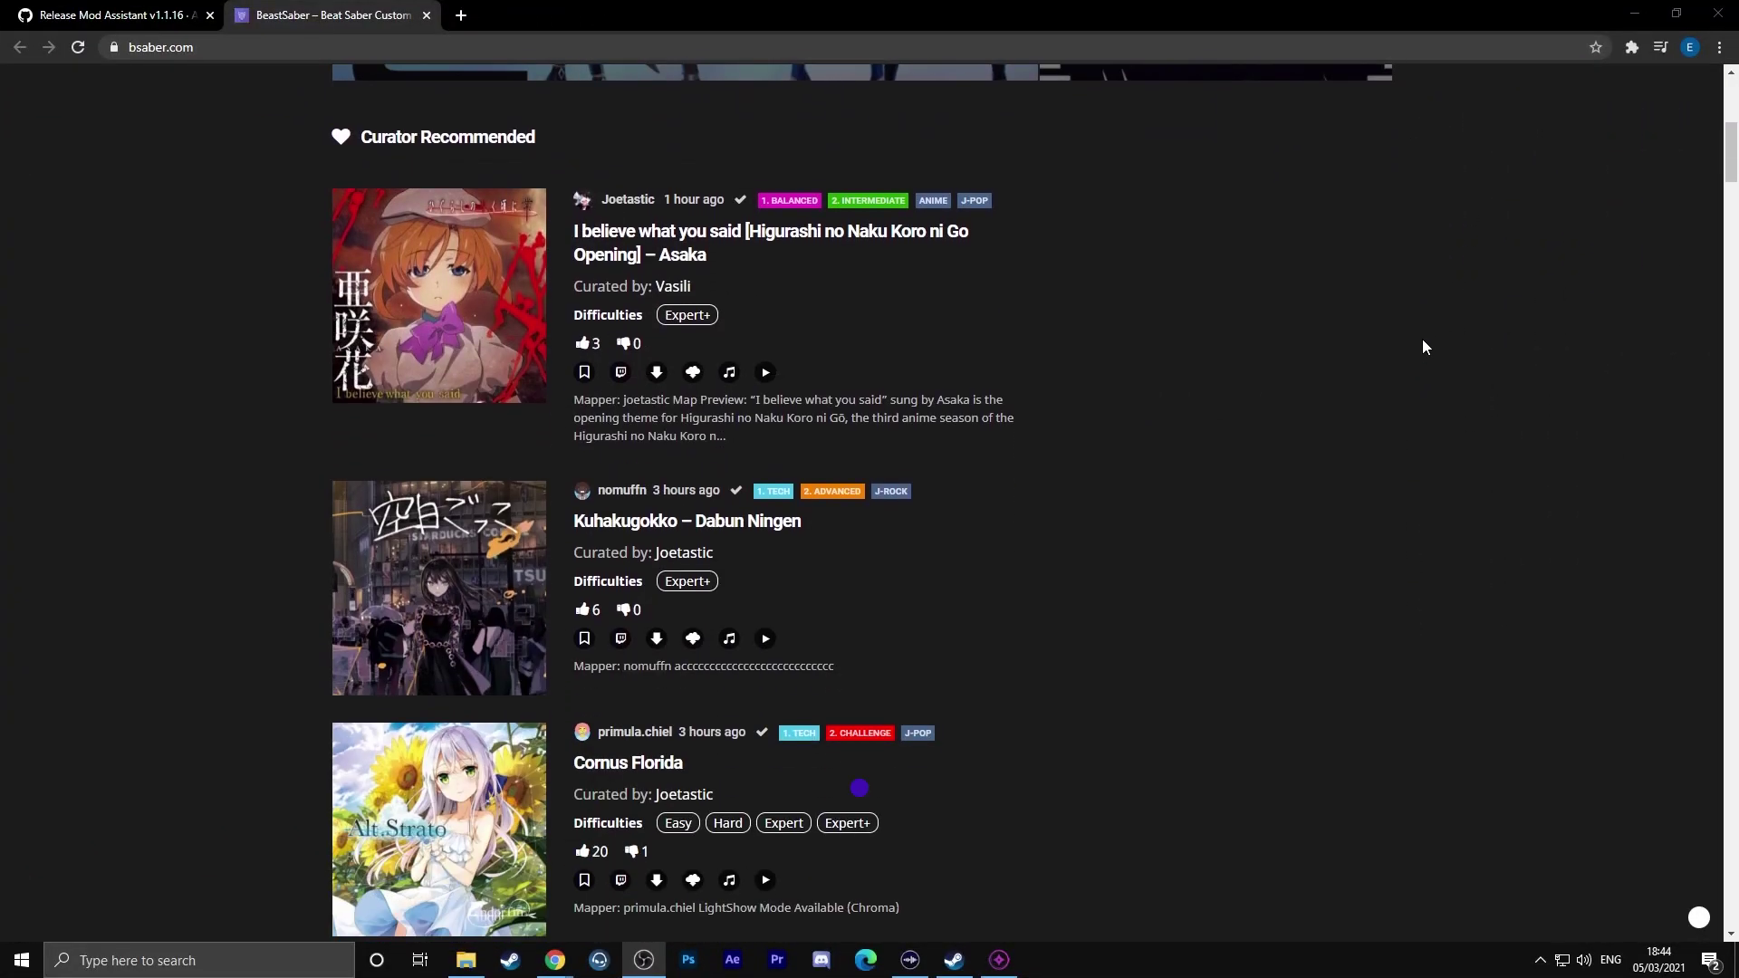
scroll(1423, 340, down, 1)
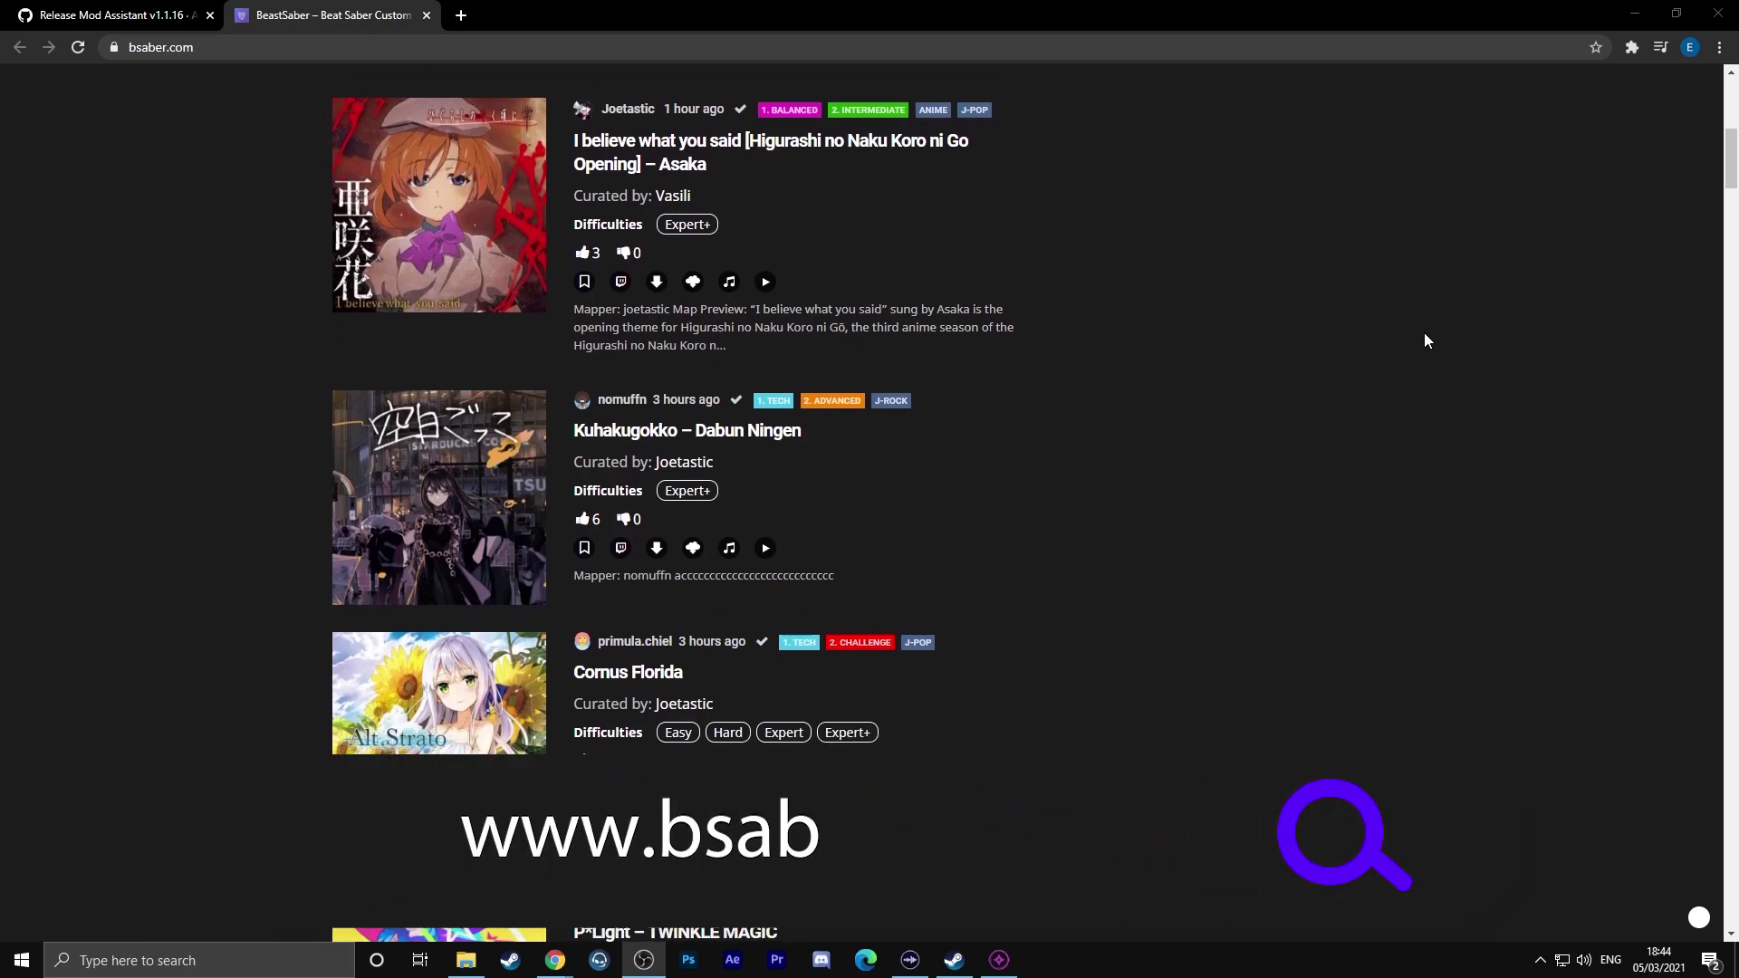
click(694, 549)
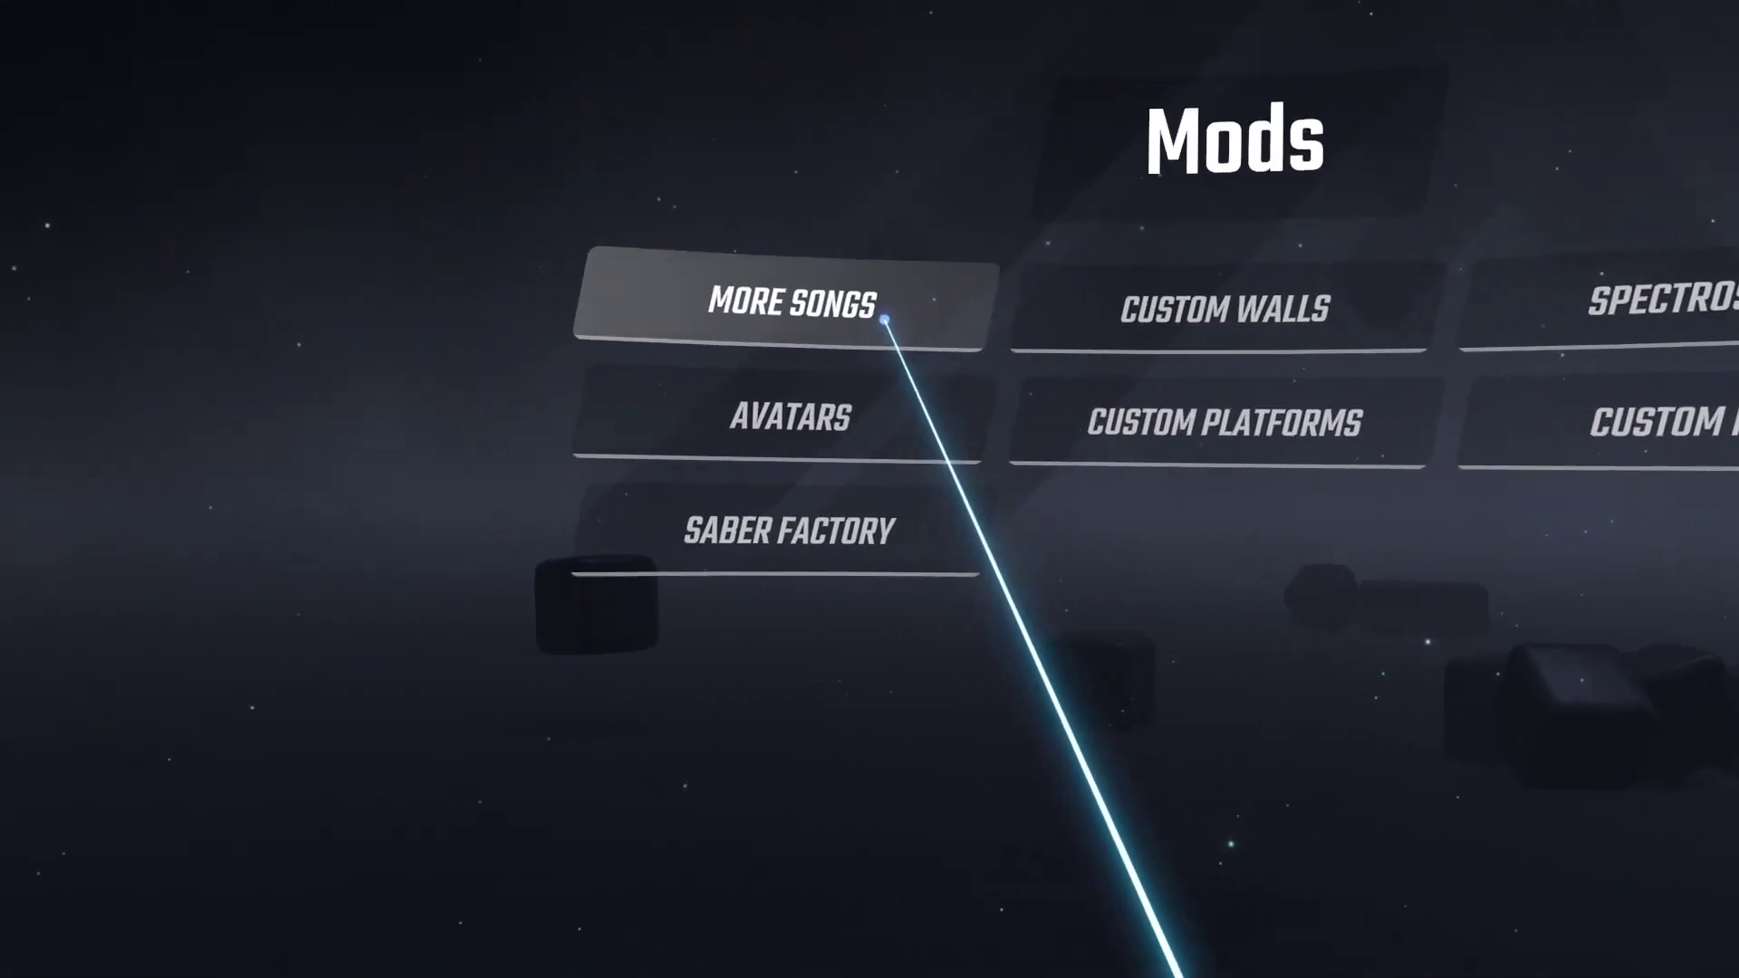
Step: Open More Songs in game and scroll the ScoreSaber trending list
click(885, 321)
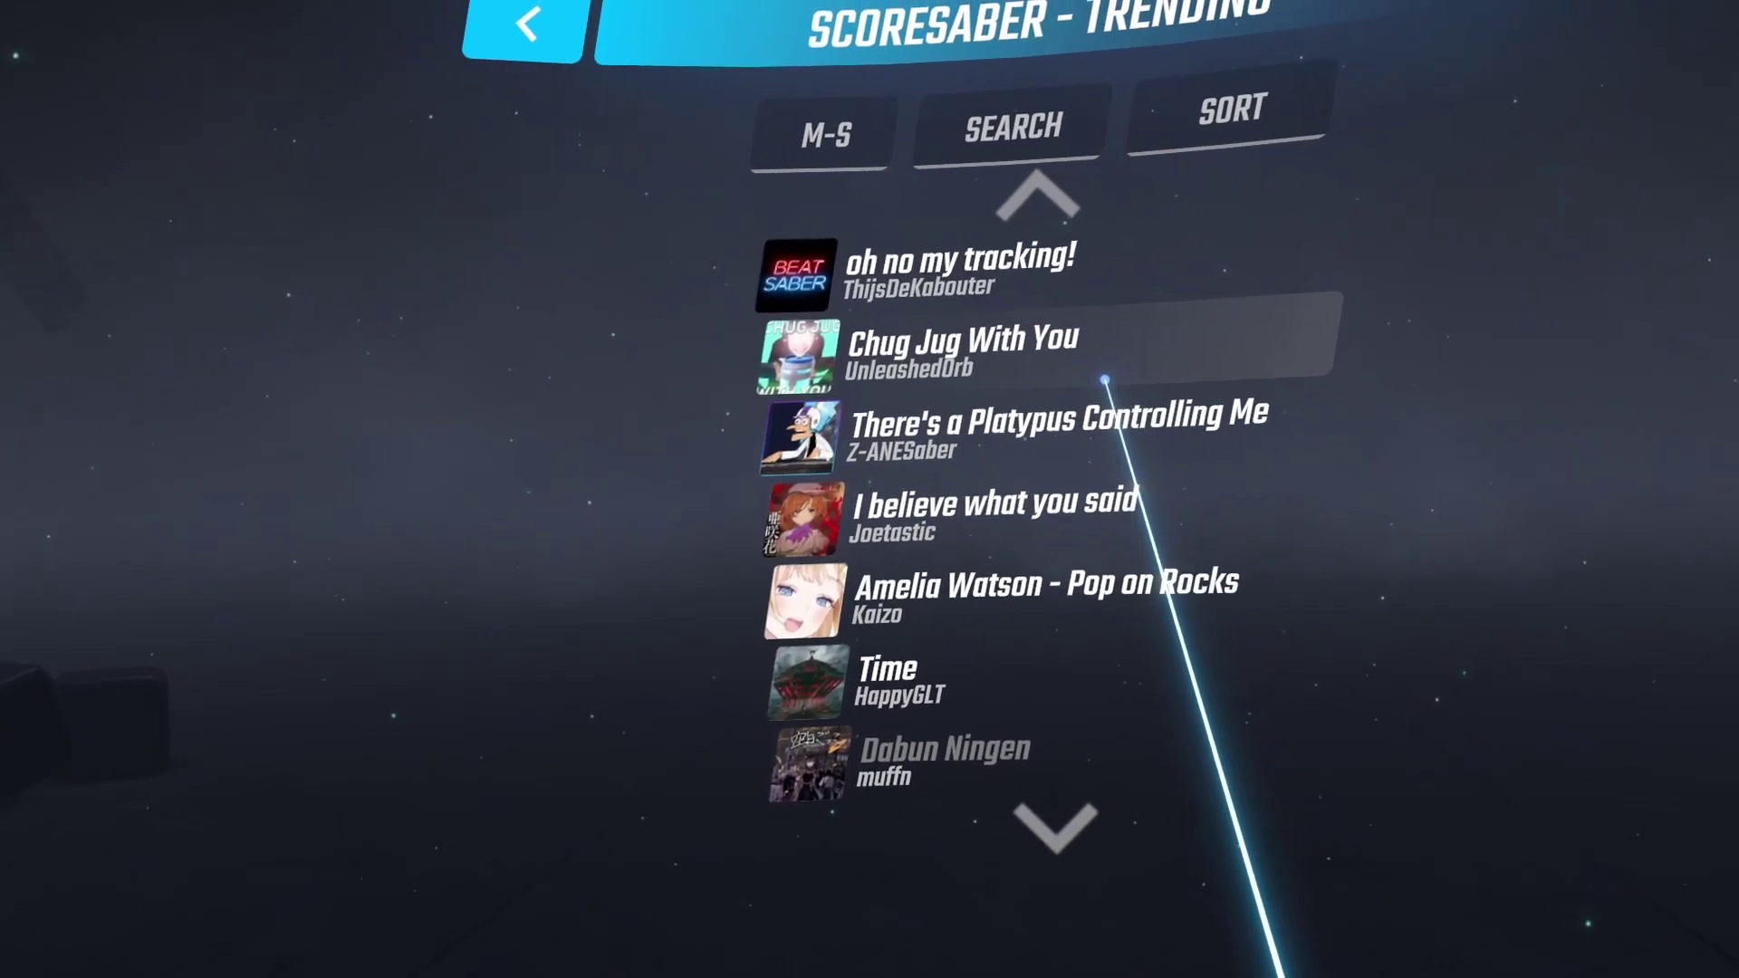
scroll(1109, 329, down, 8)
scroll(1133, 419, down, 16)
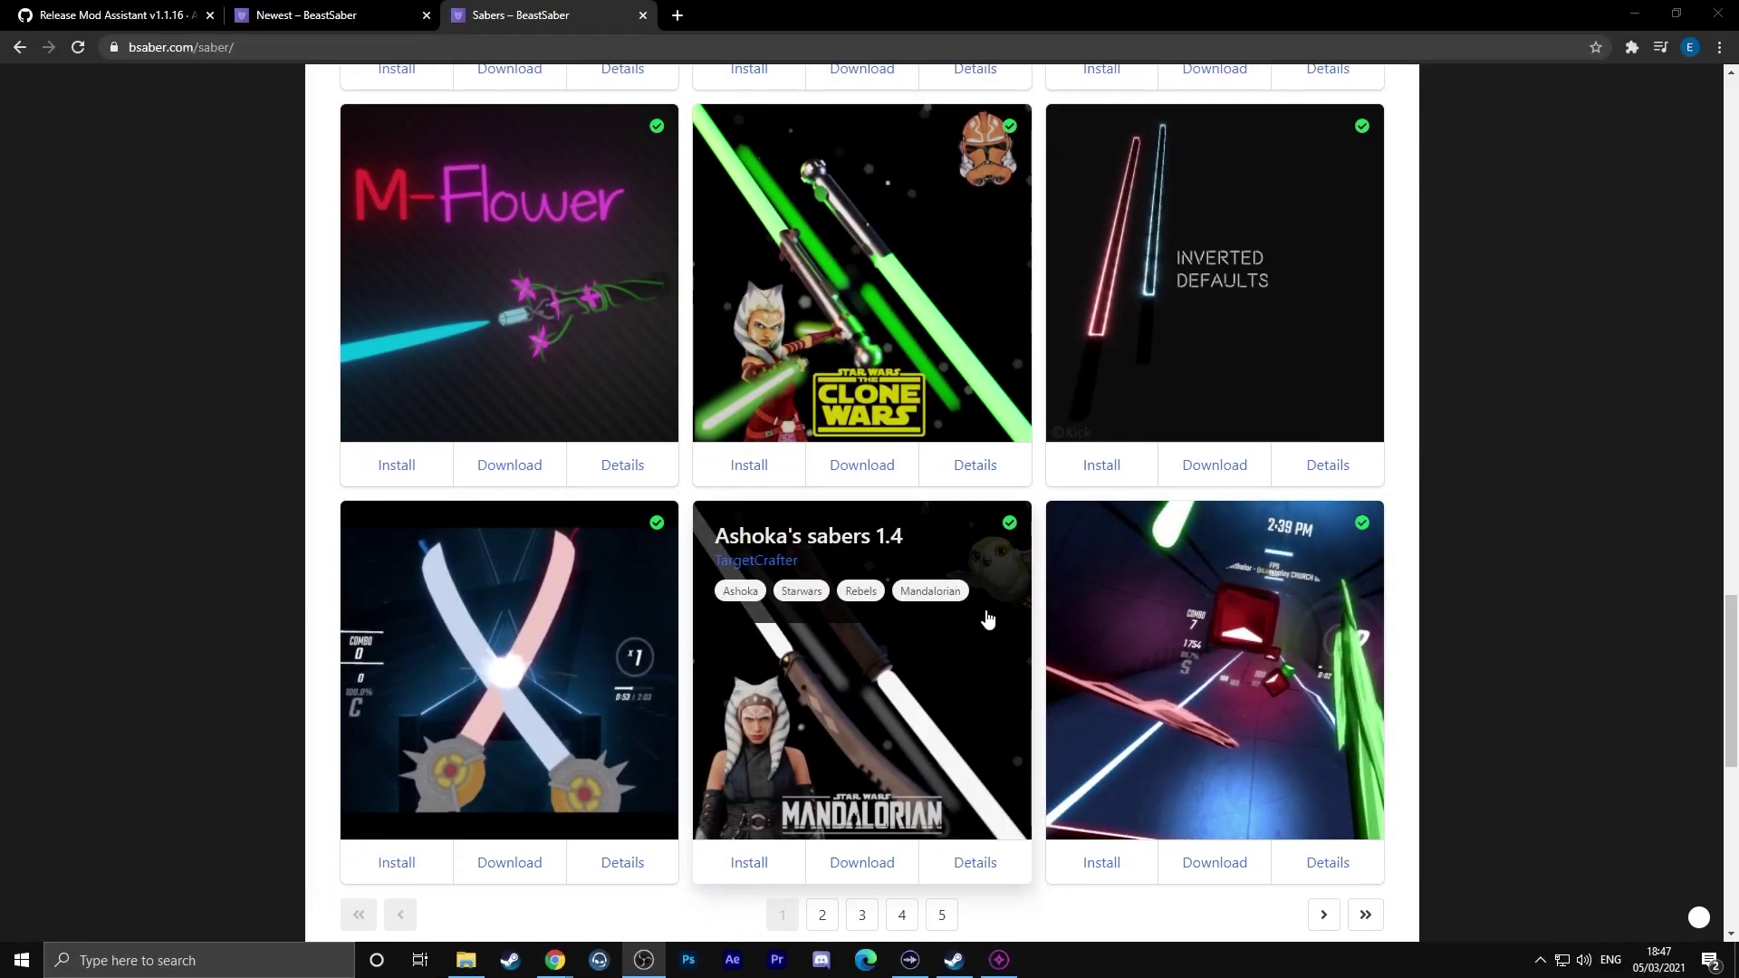
Step: Find LeekSaber on page 2 of the Sabers list and install it via Mod Assistant
scroll(1610, 571, down, 3)
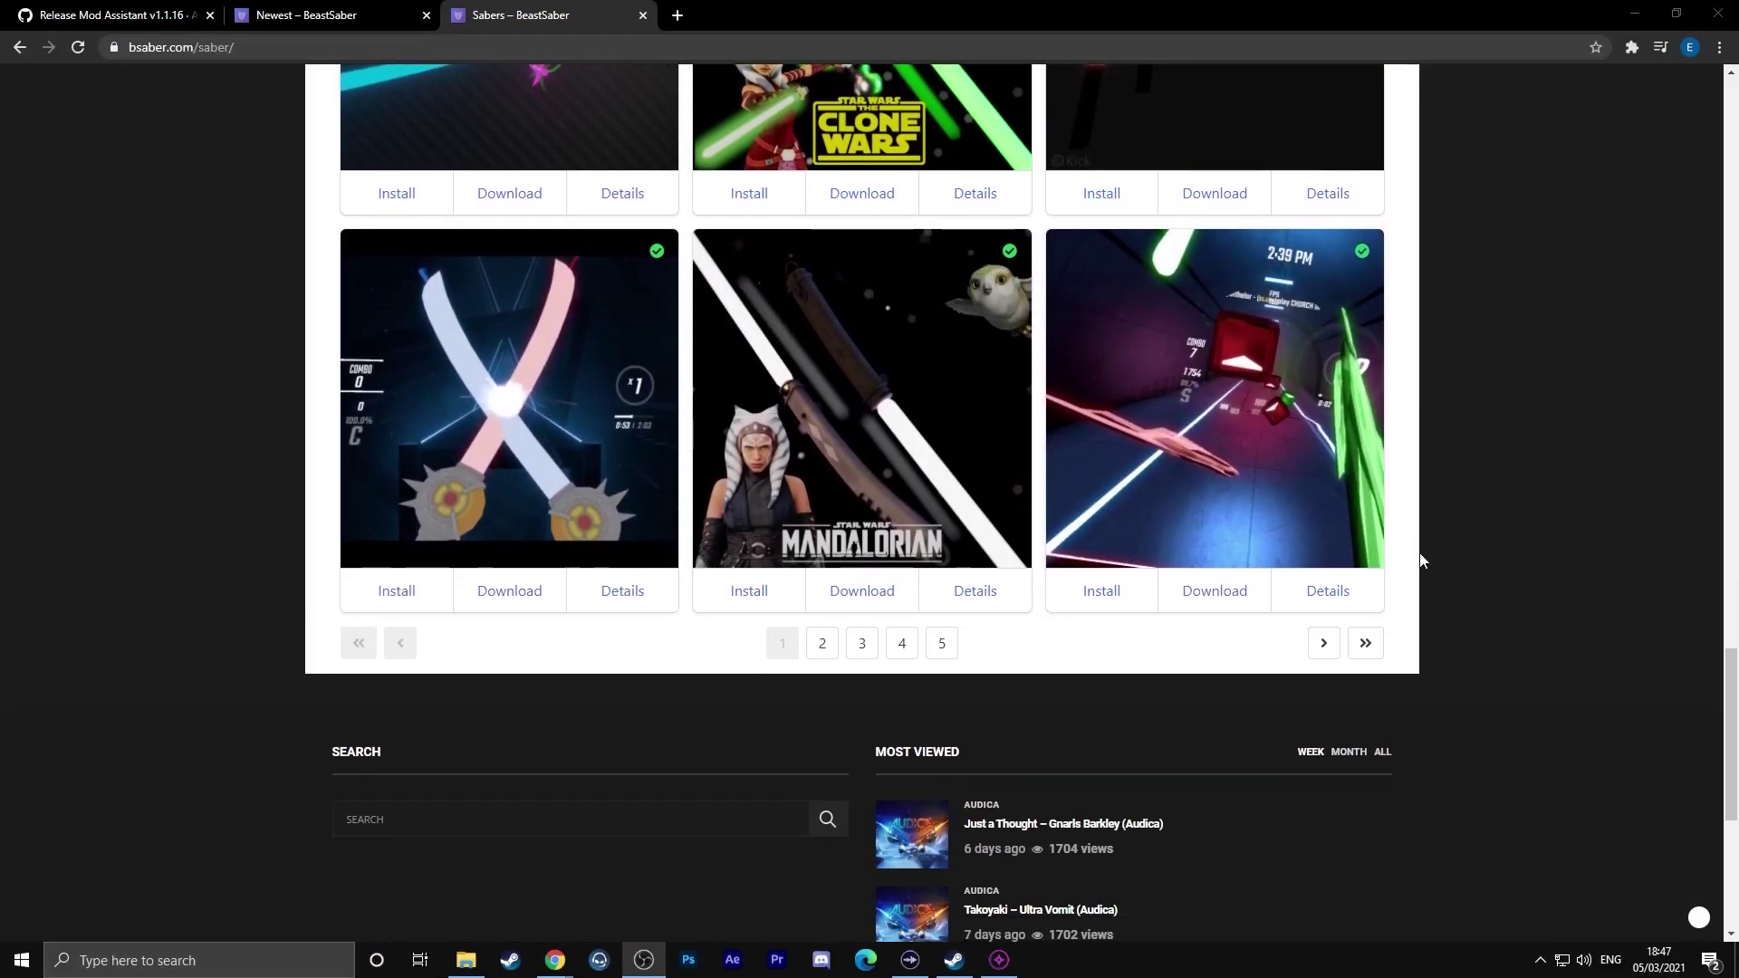
click(822, 643)
scroll(1661, 547, up, 3)
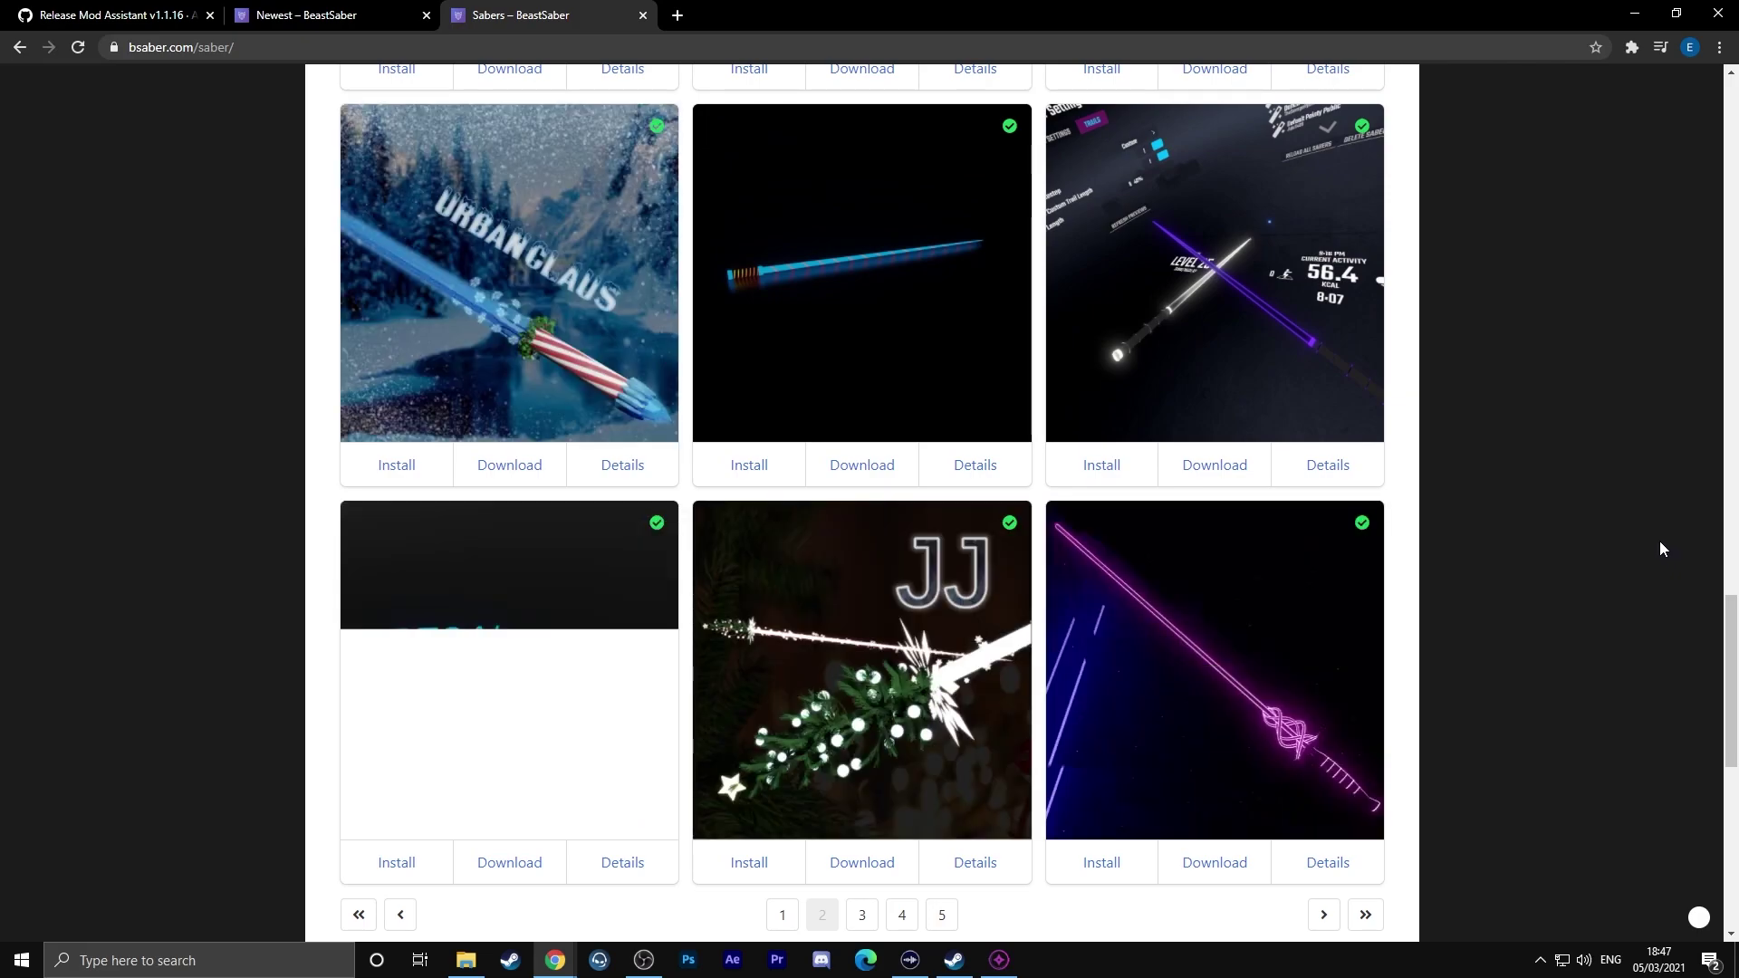
scroll(1659, 541, up, 8)
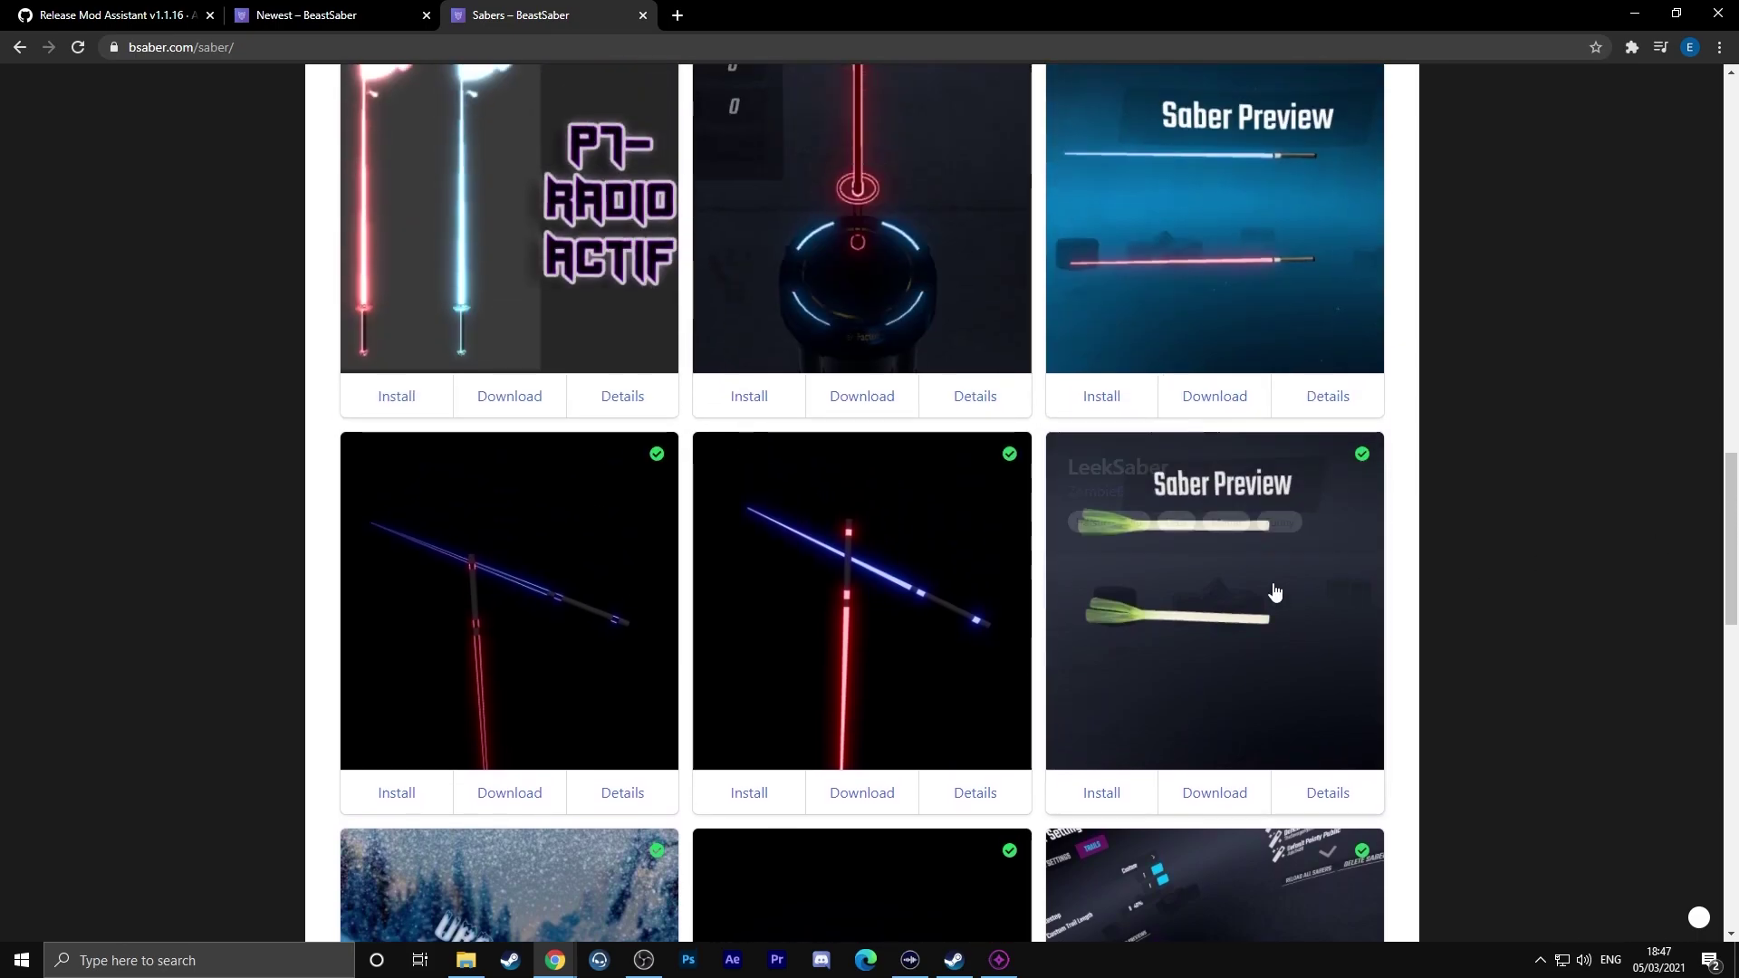
mouse_move(1248, 593)
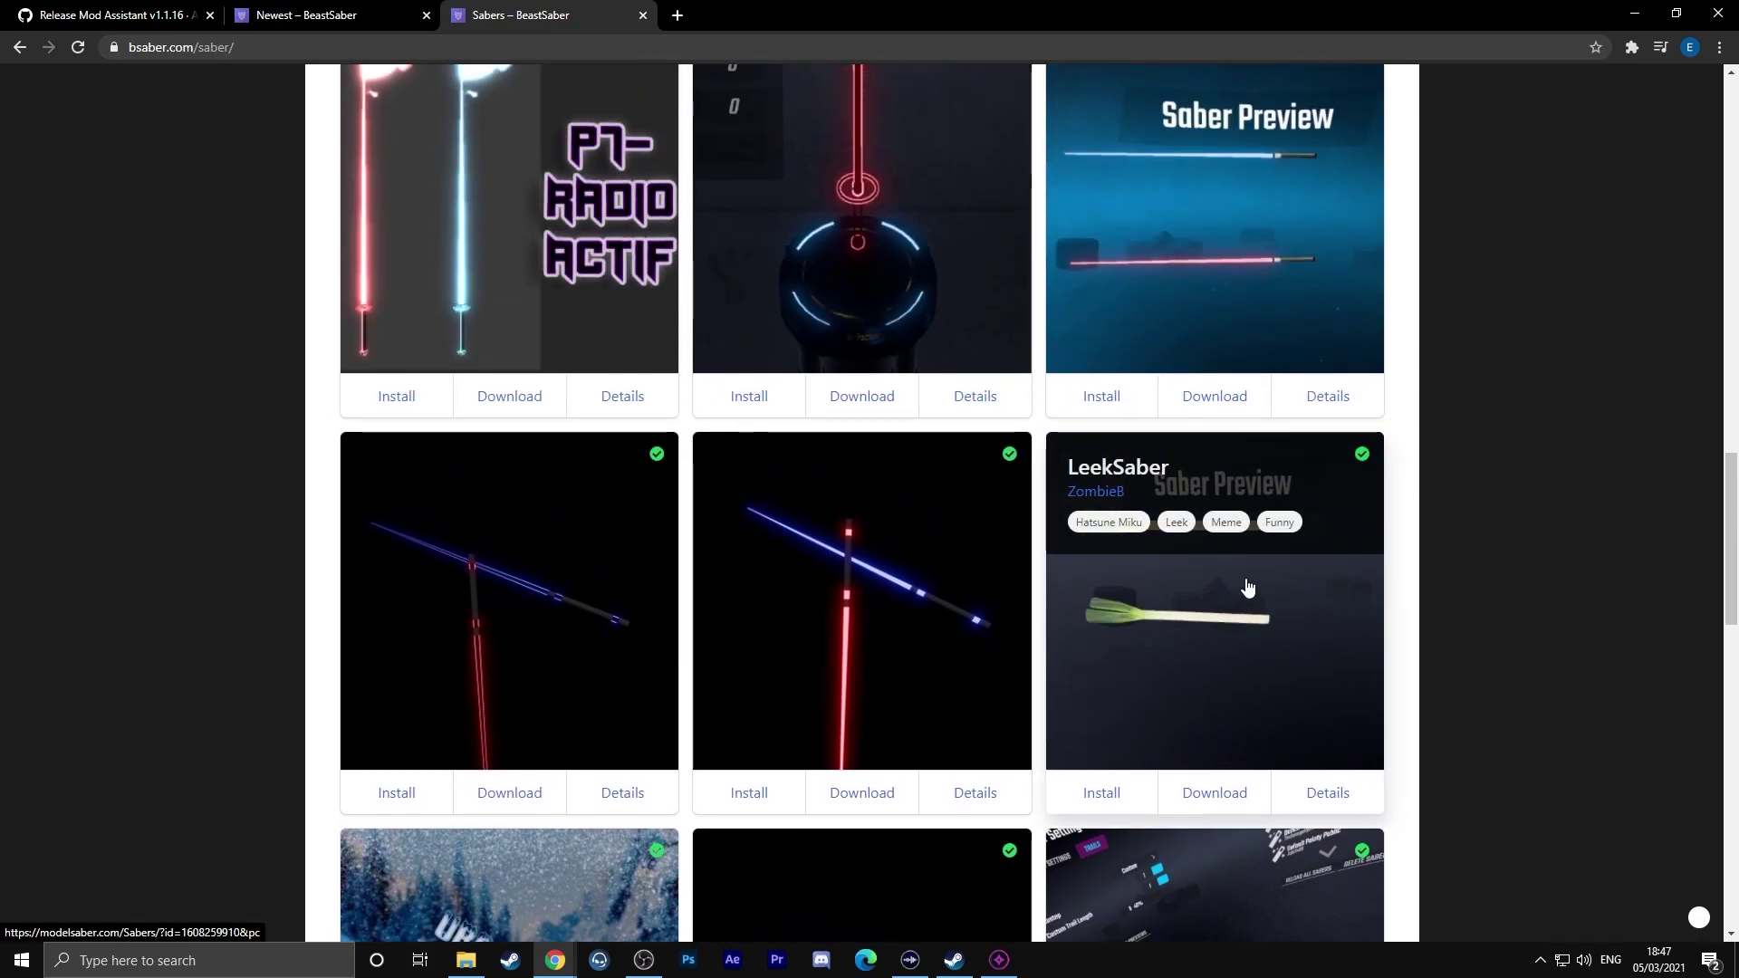
click(1105, 797)
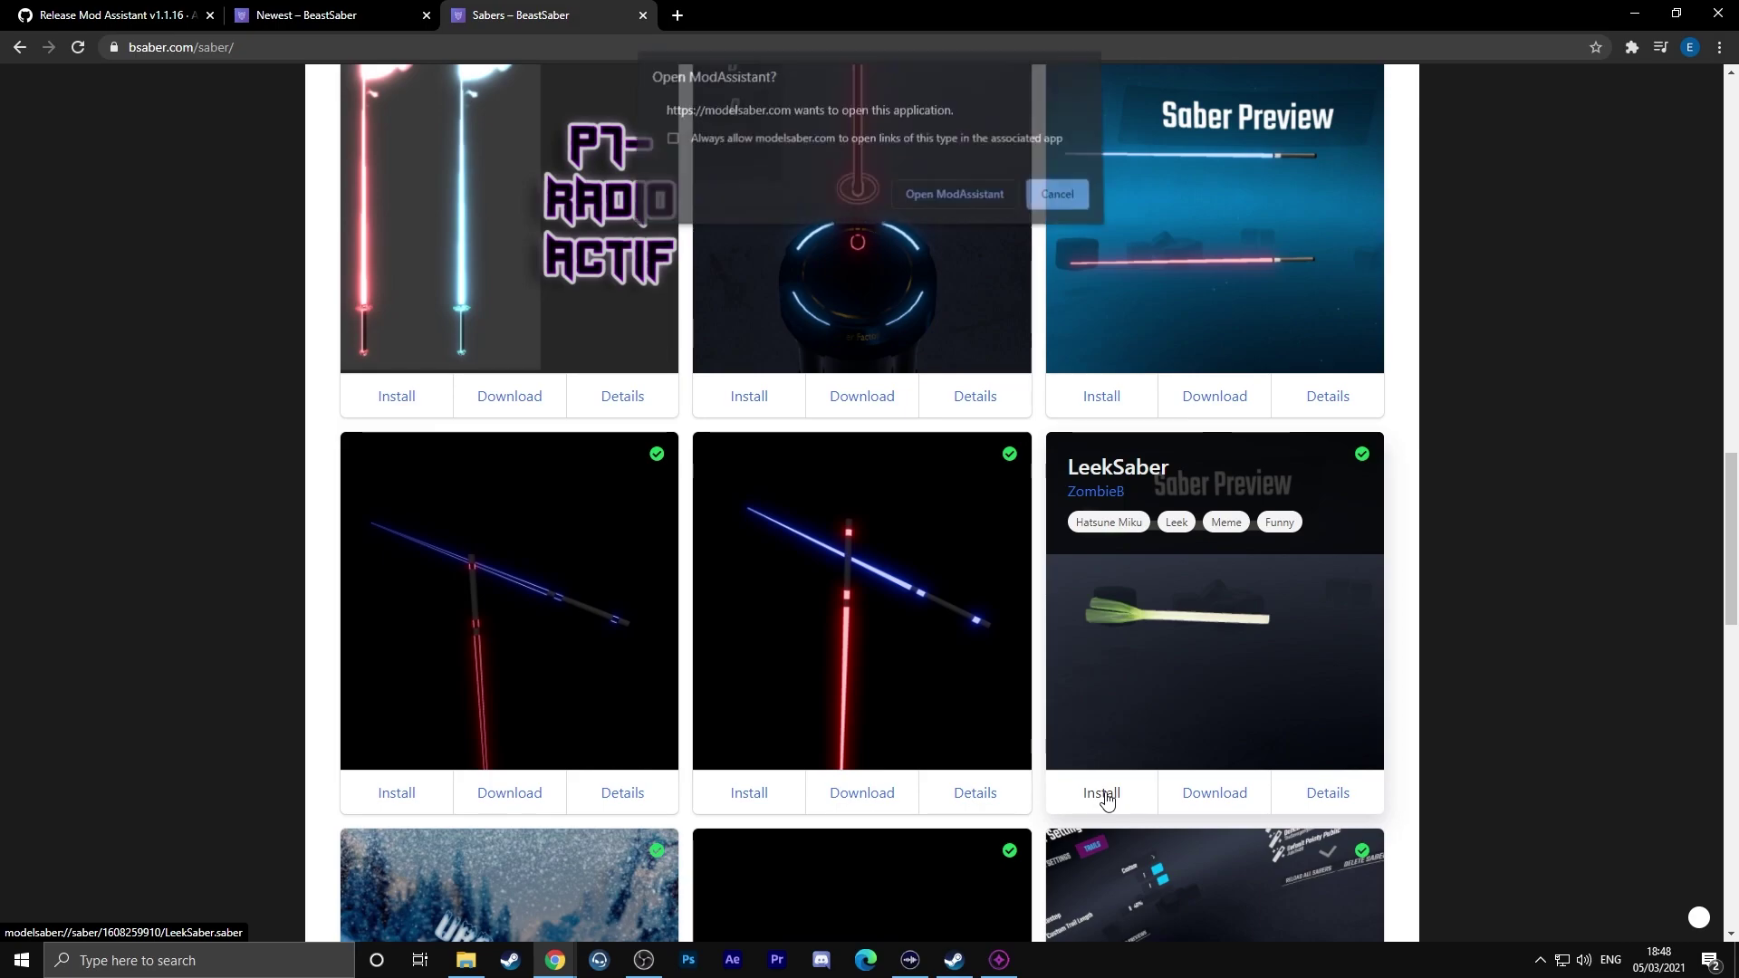
click(951, 203)
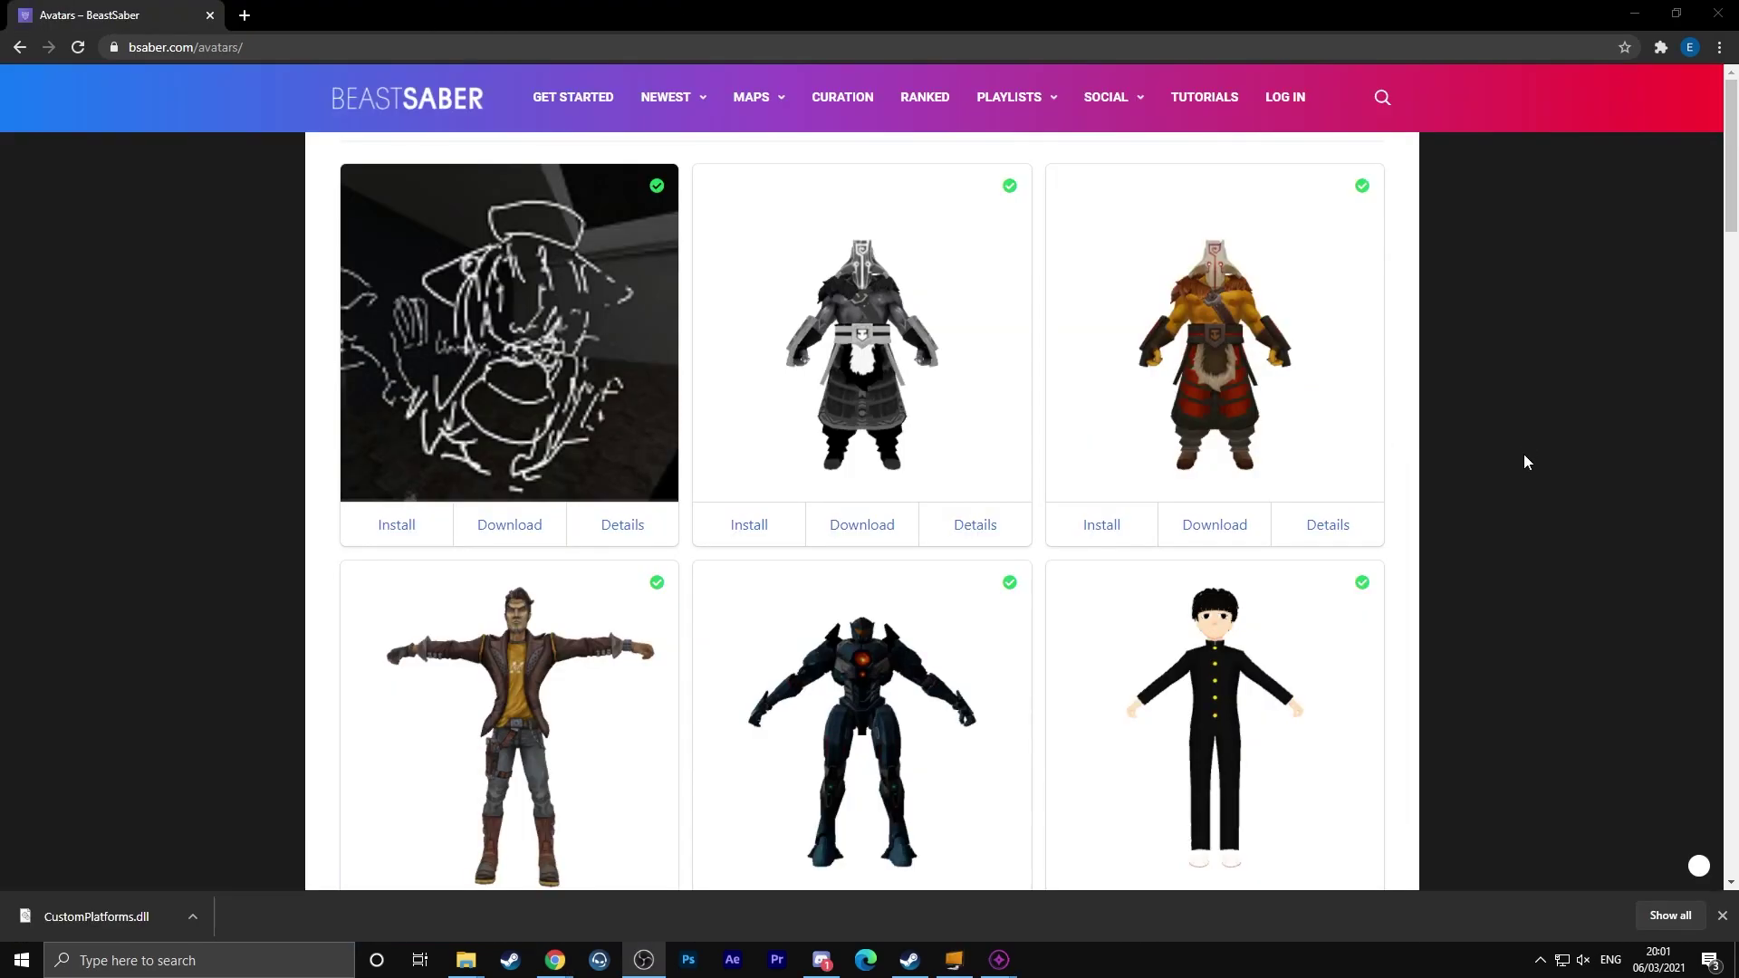
Step: Install the Snake avatar from BeastSaber's Avatars page through Mod Assistant, then close the OneClick installer
scroll(1523, 454, down, 5)
scroll(1521, 471, down, 5)
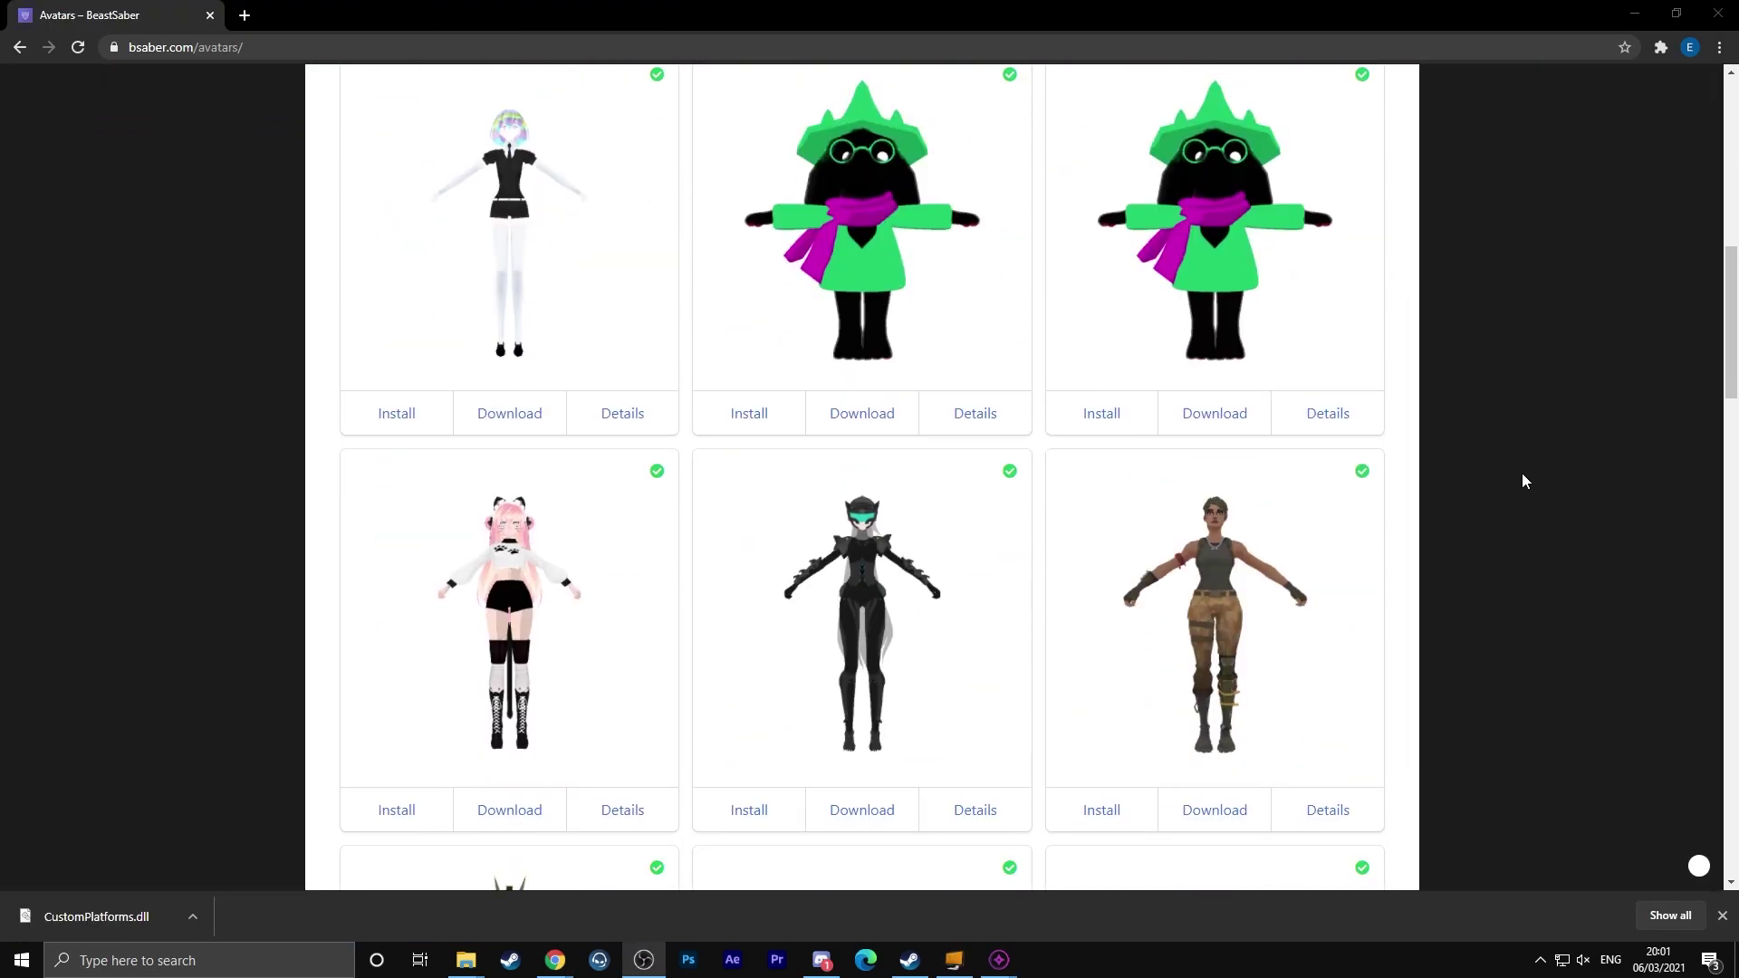
scroll(1521, 472, up, 7)
scroll(1521, 480, down, 8)
scroll(1512, 521, down, 18)
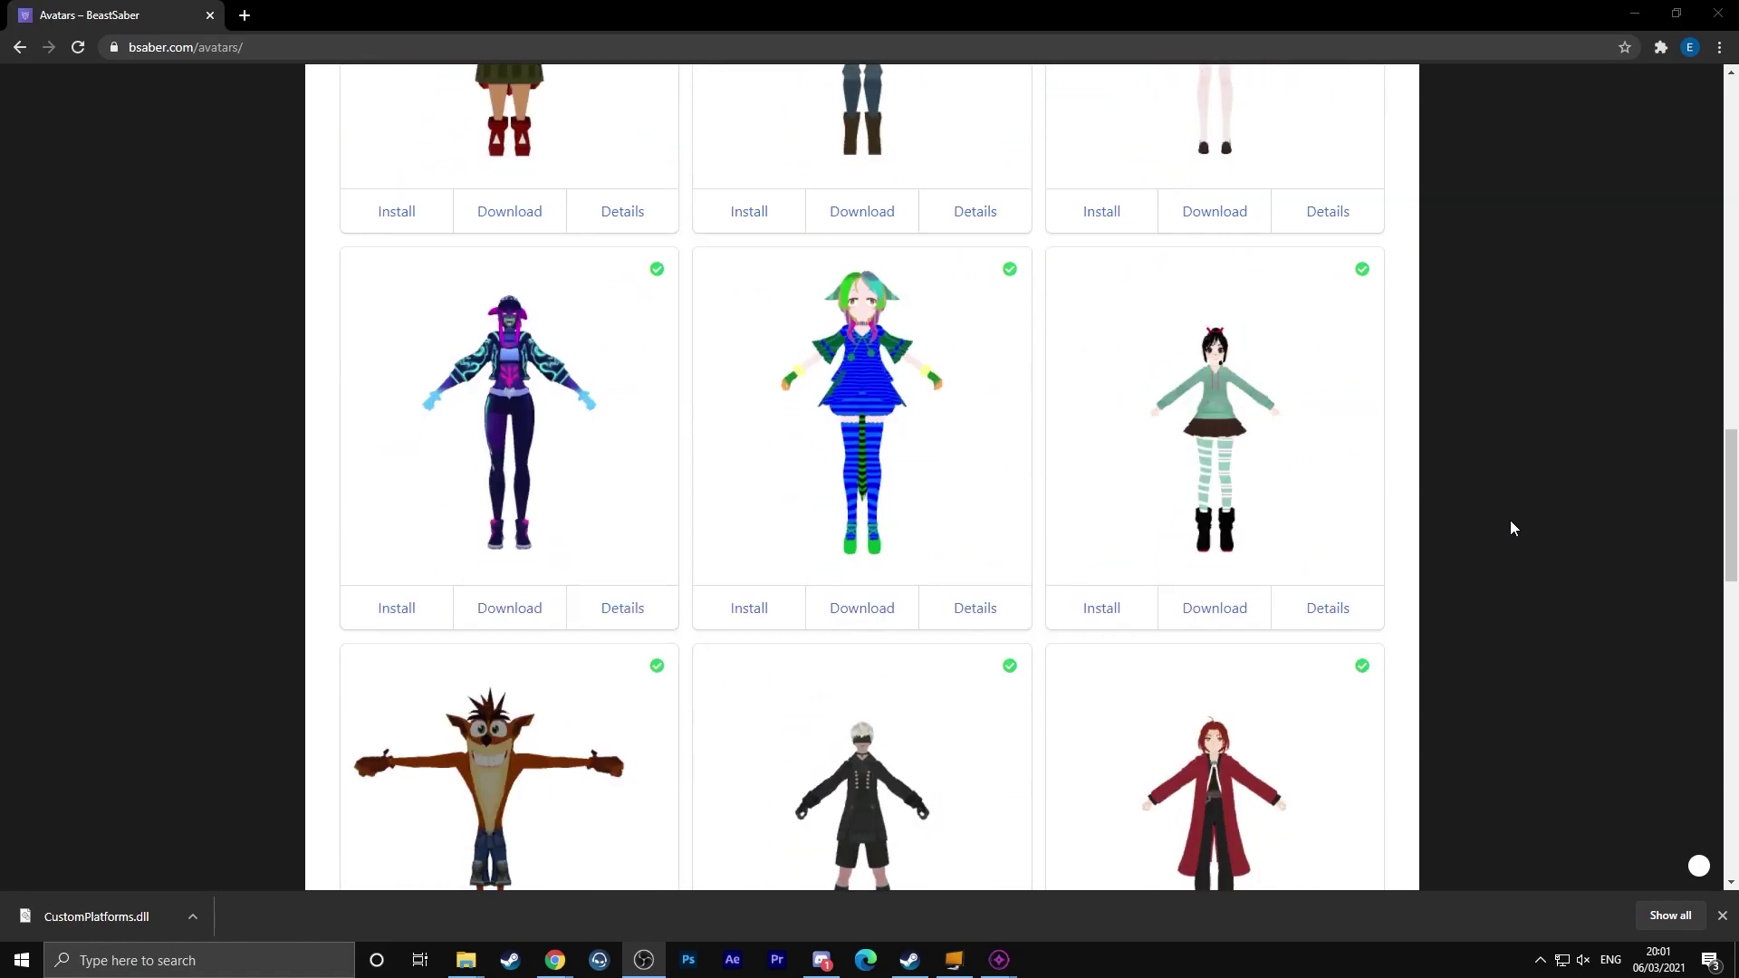
click(1119, 601)
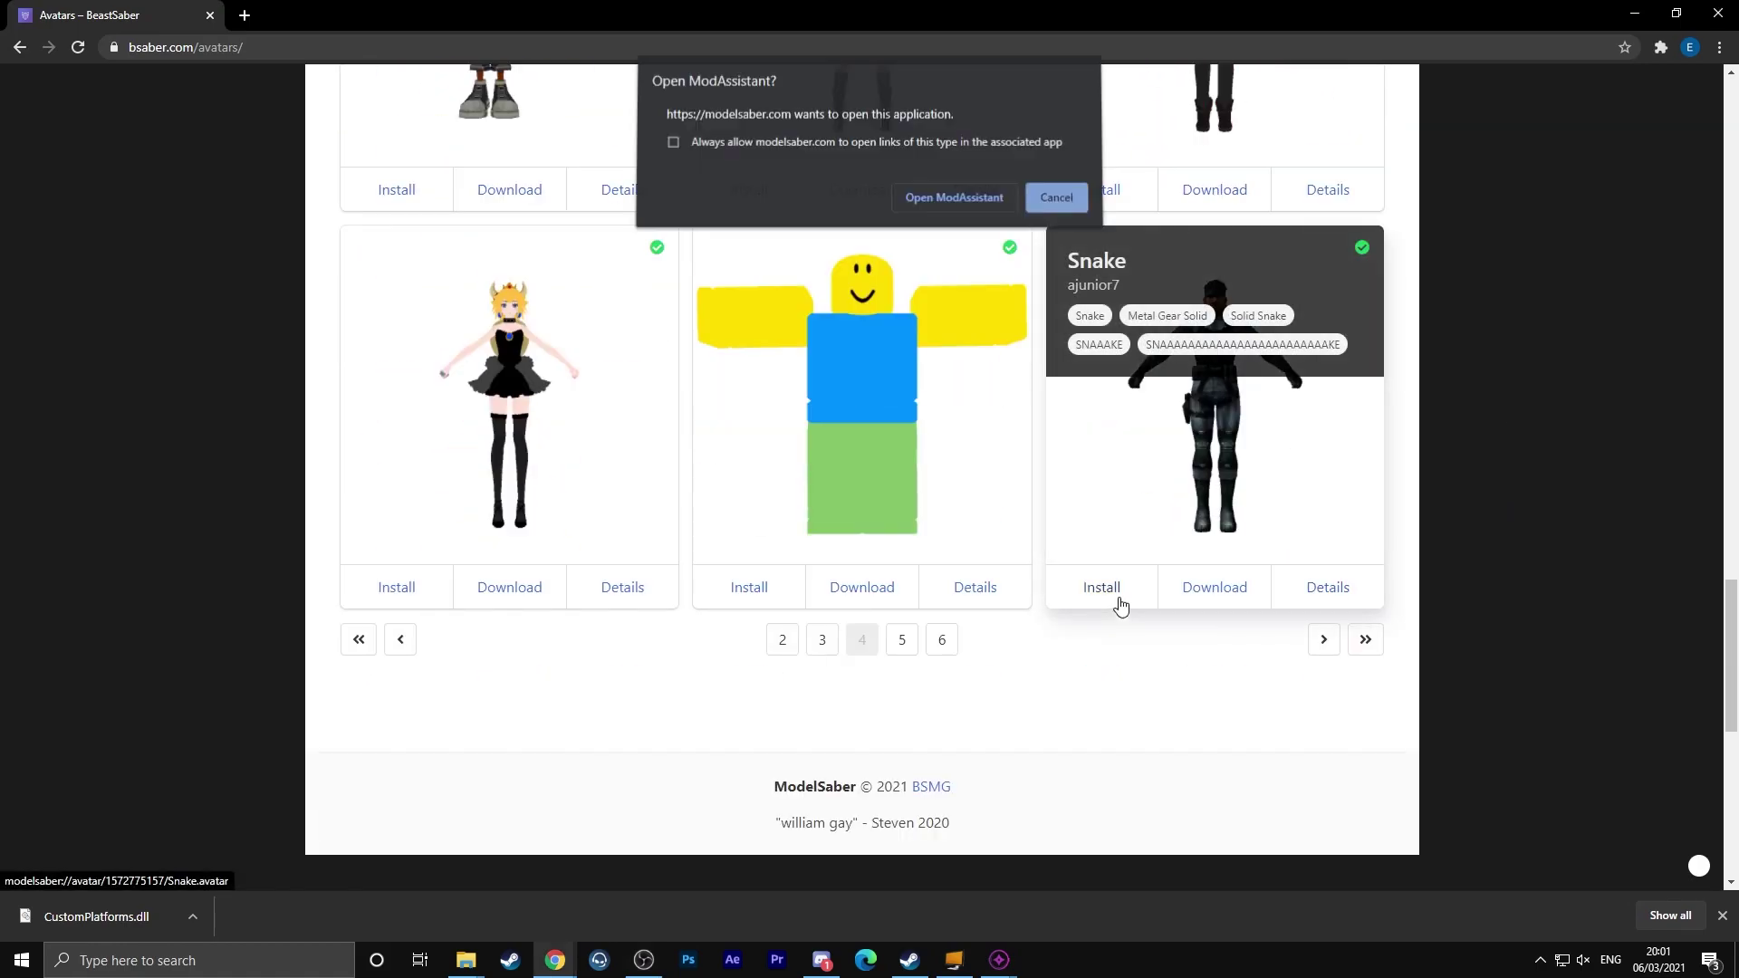
click(929, 203)
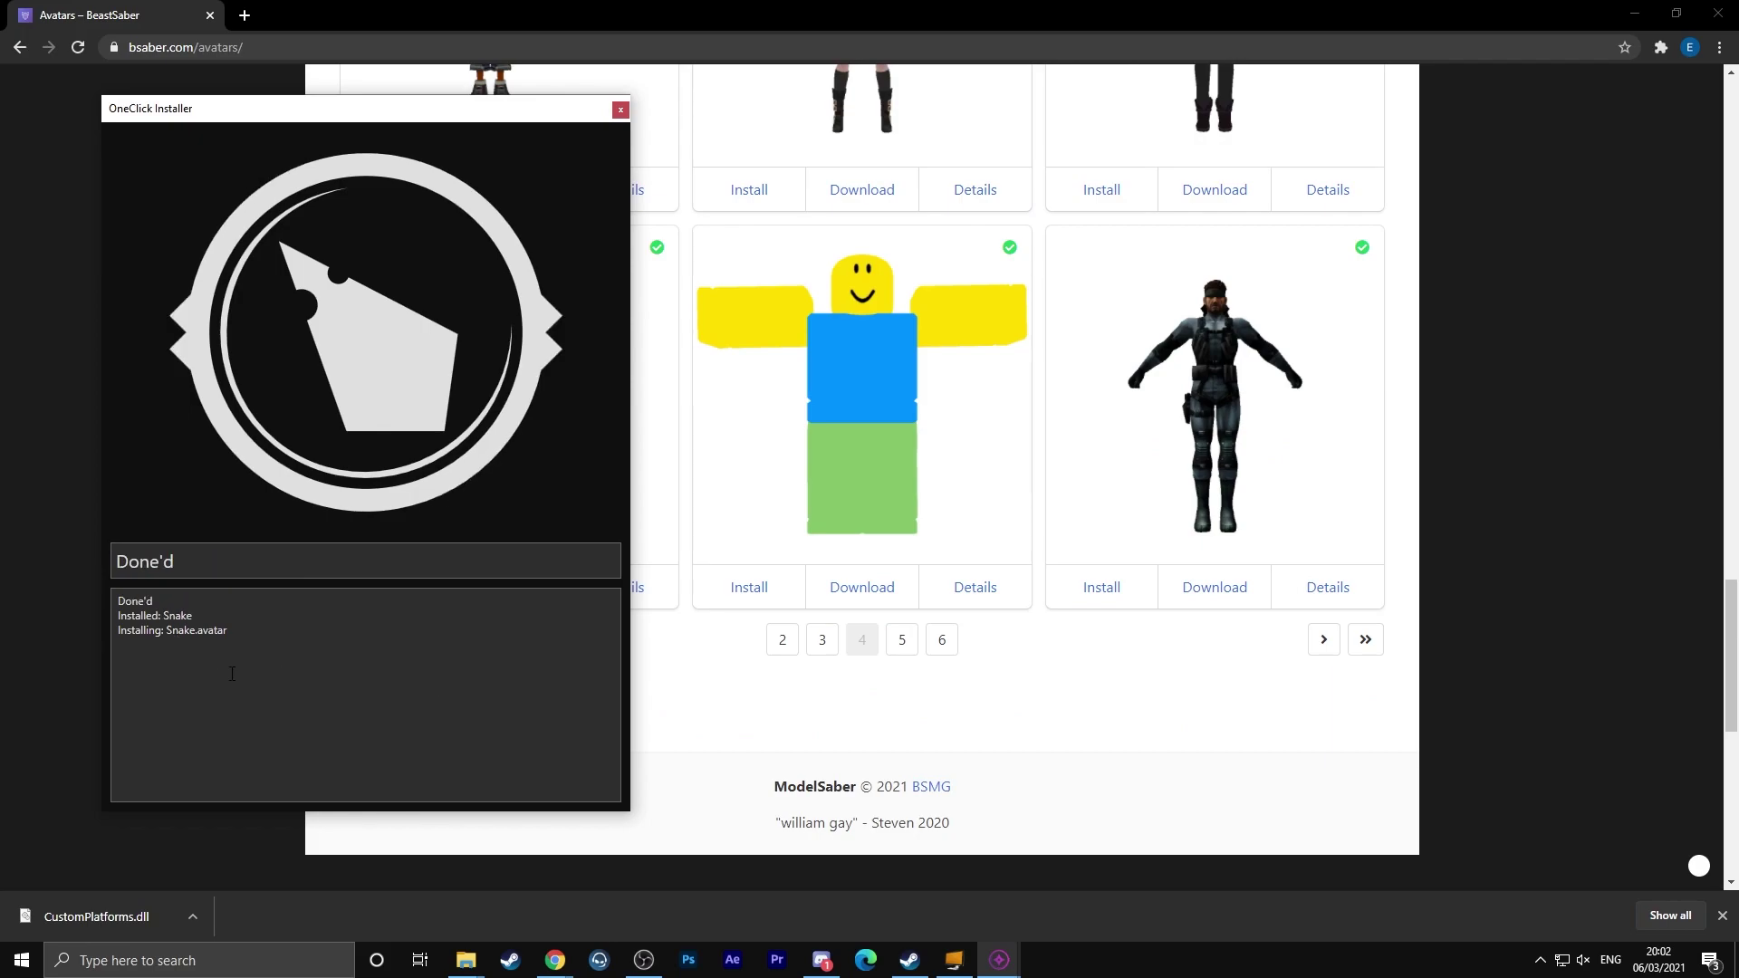
click(621, 110)
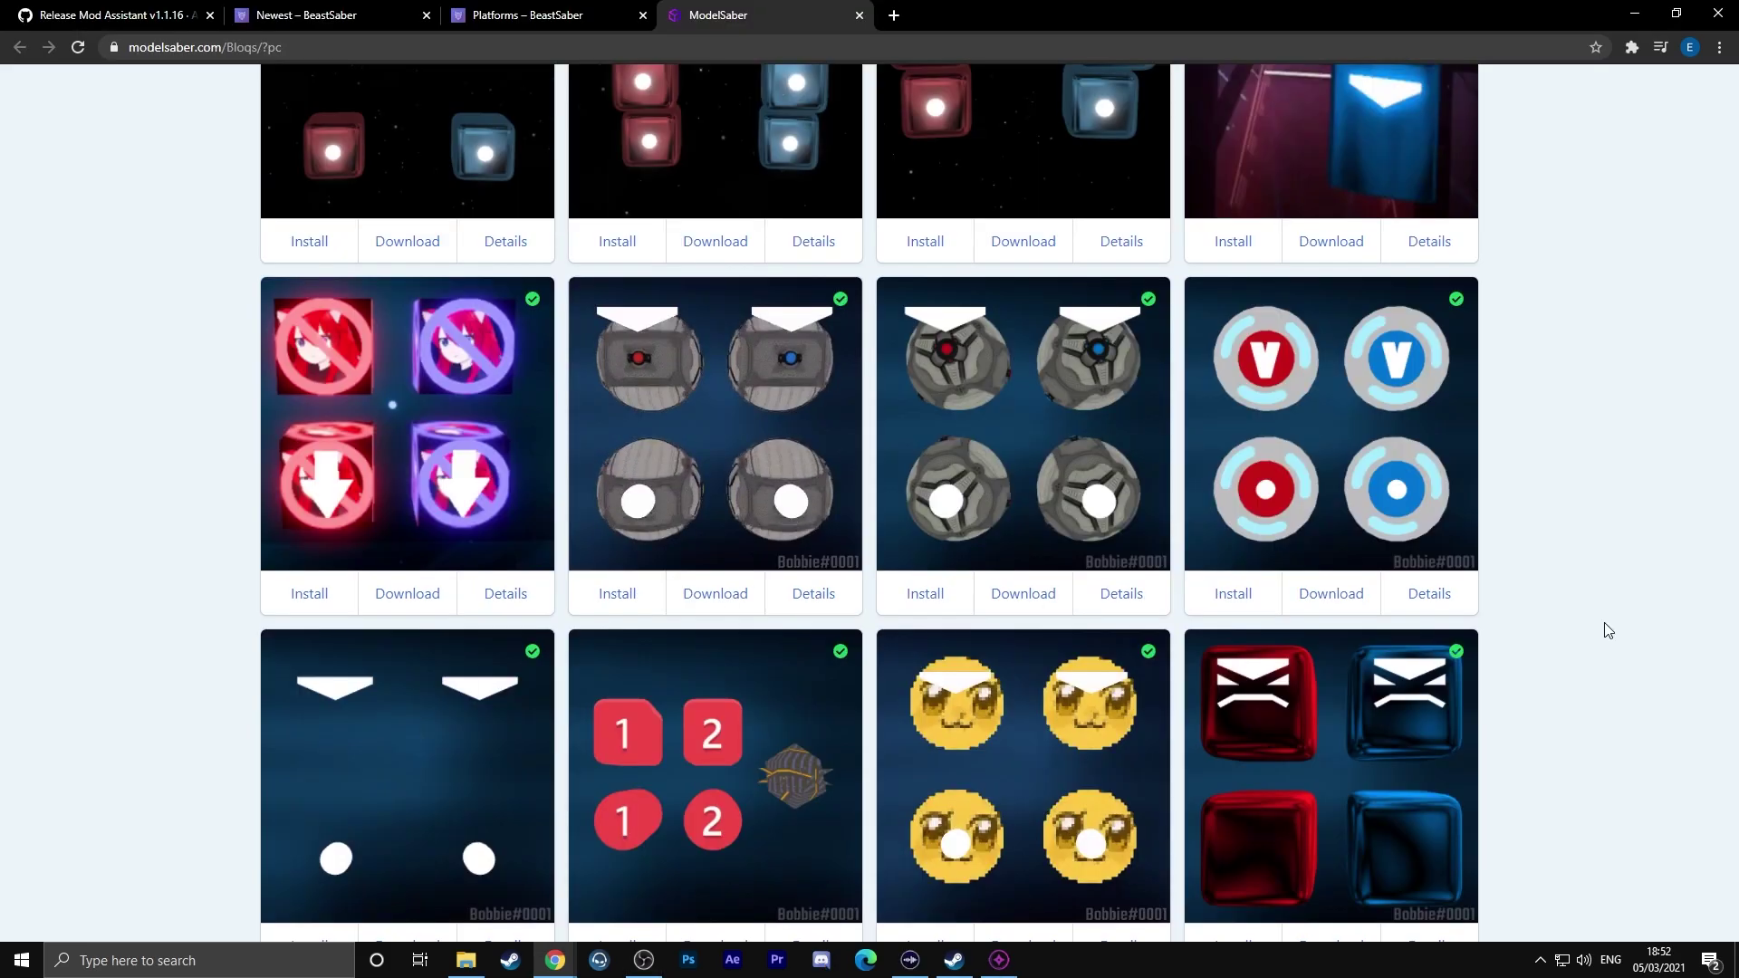
scroll(1605, 628, up, 4)
Step: On page 4 of ModelSaber's Bloqs list, send Youngling Notes to Mod Assistant for installation
scroll(1607, 631, down, 1)
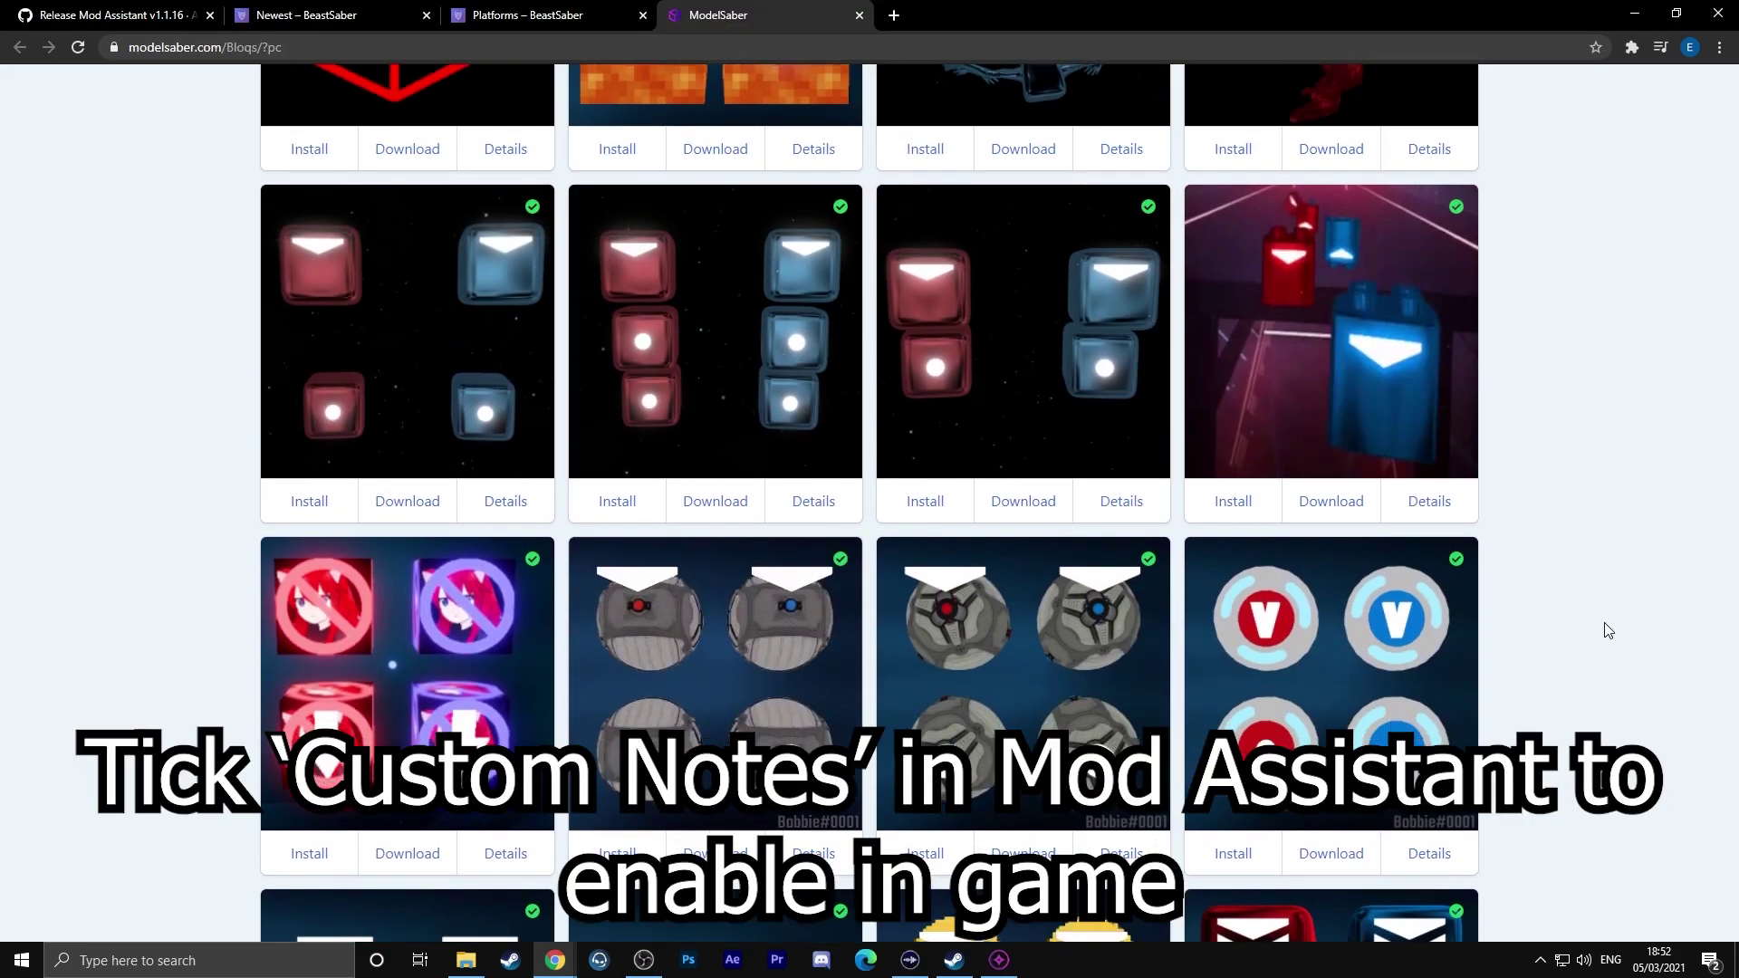
scroll(1607, 631, up, 7)
scroll(1607, 631, up, 3)
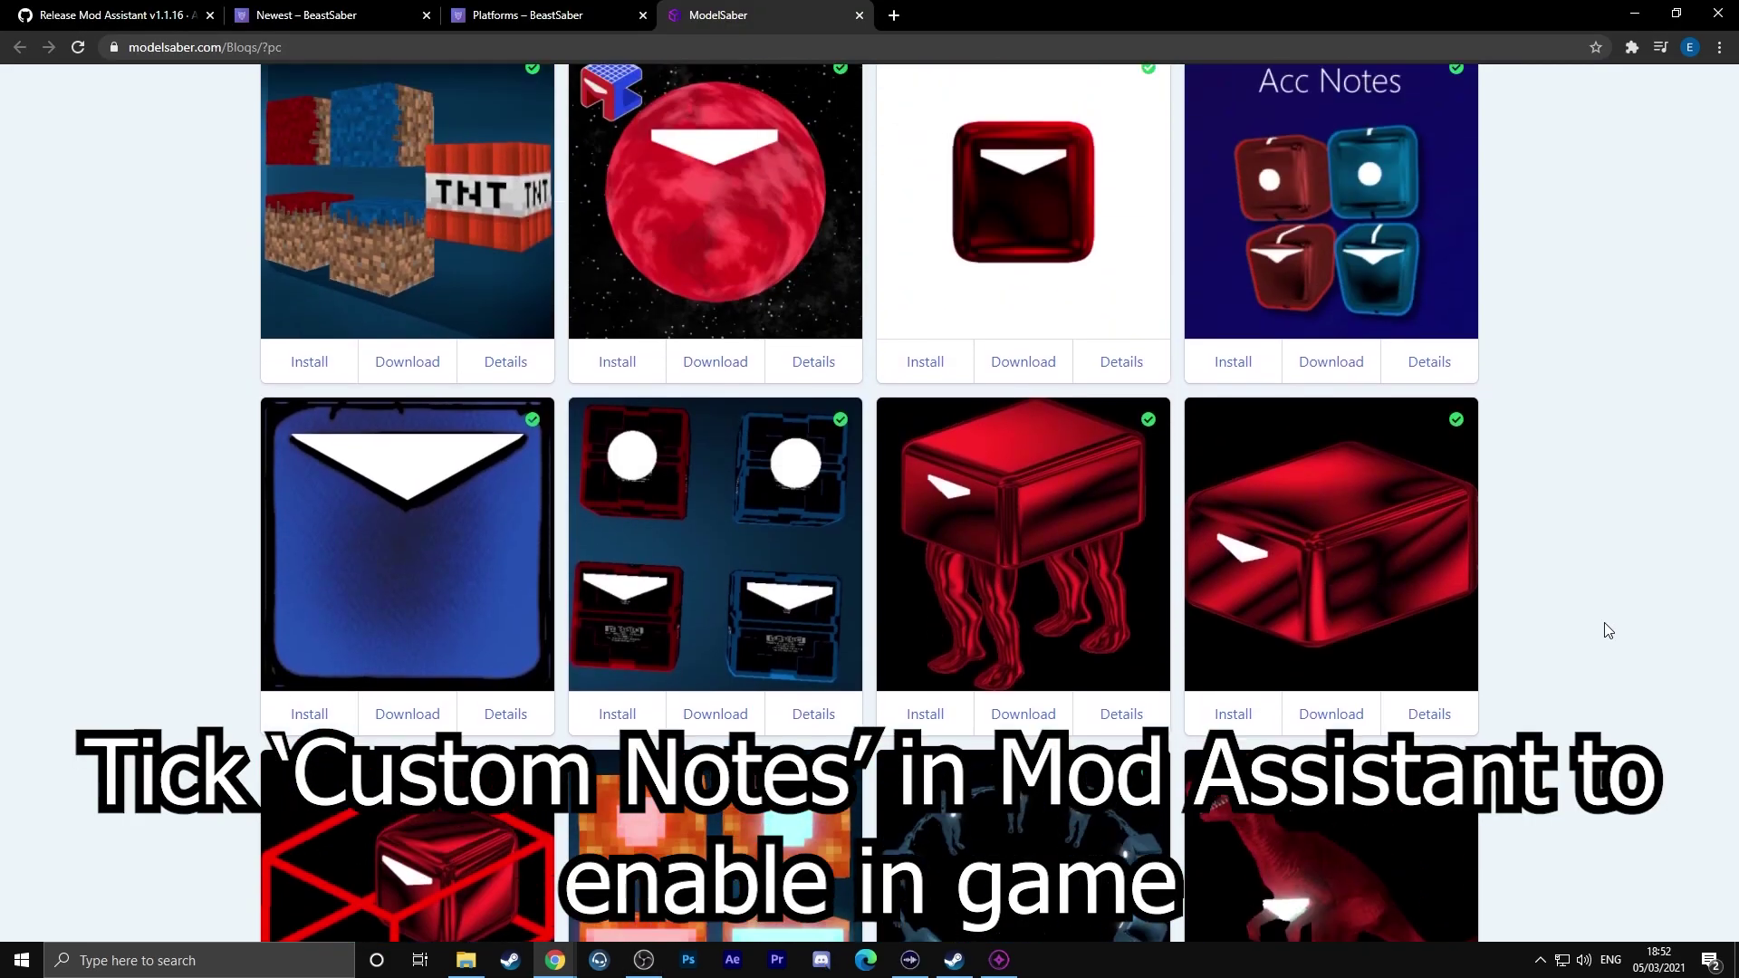
scroll(1607, 631, up, 2)
scroll(1605, 625, down, 17)
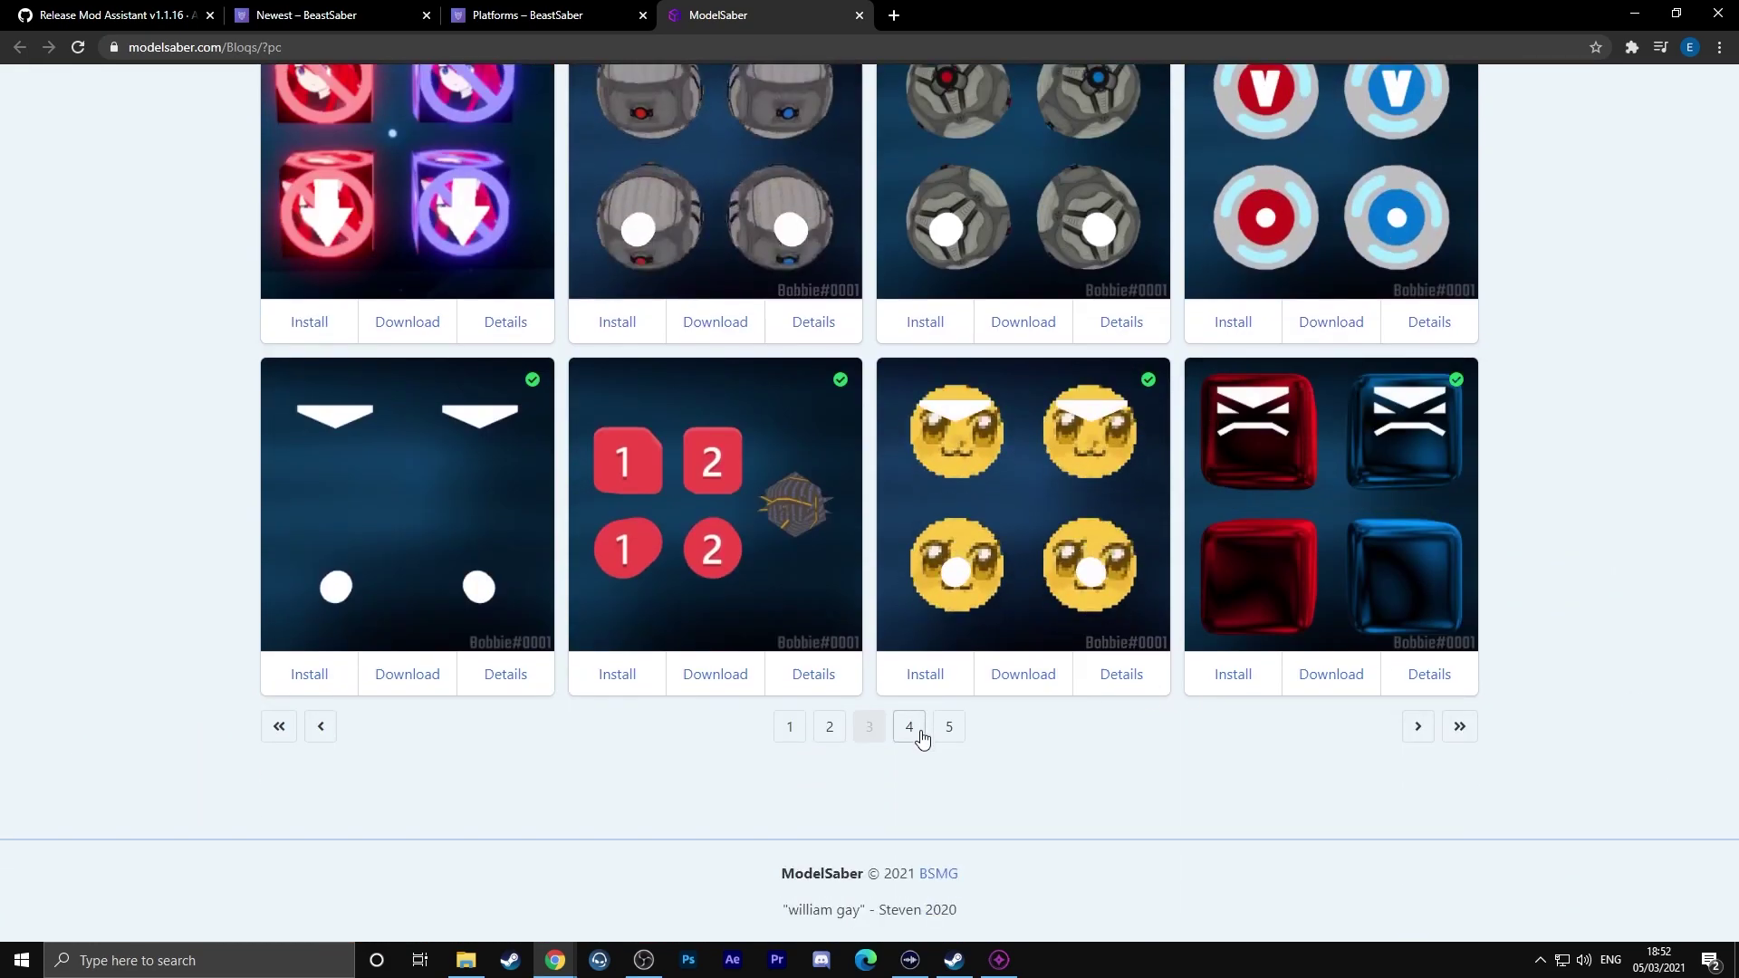
click(909, 727)
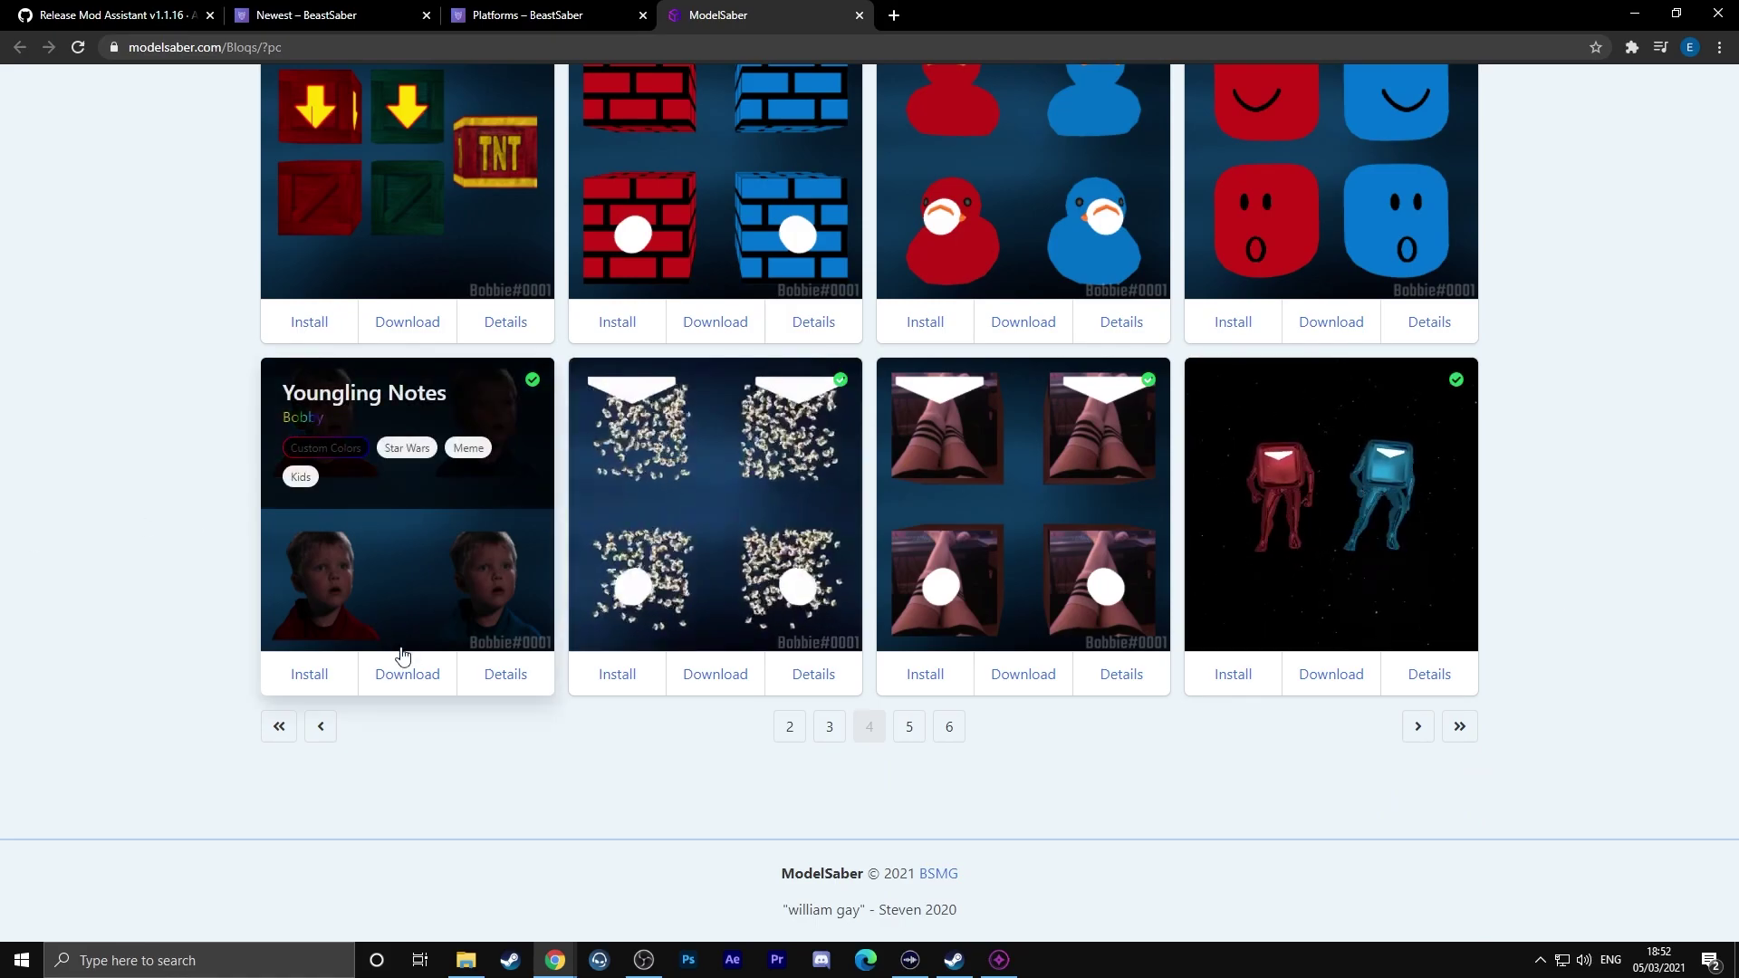
click(309, 674)
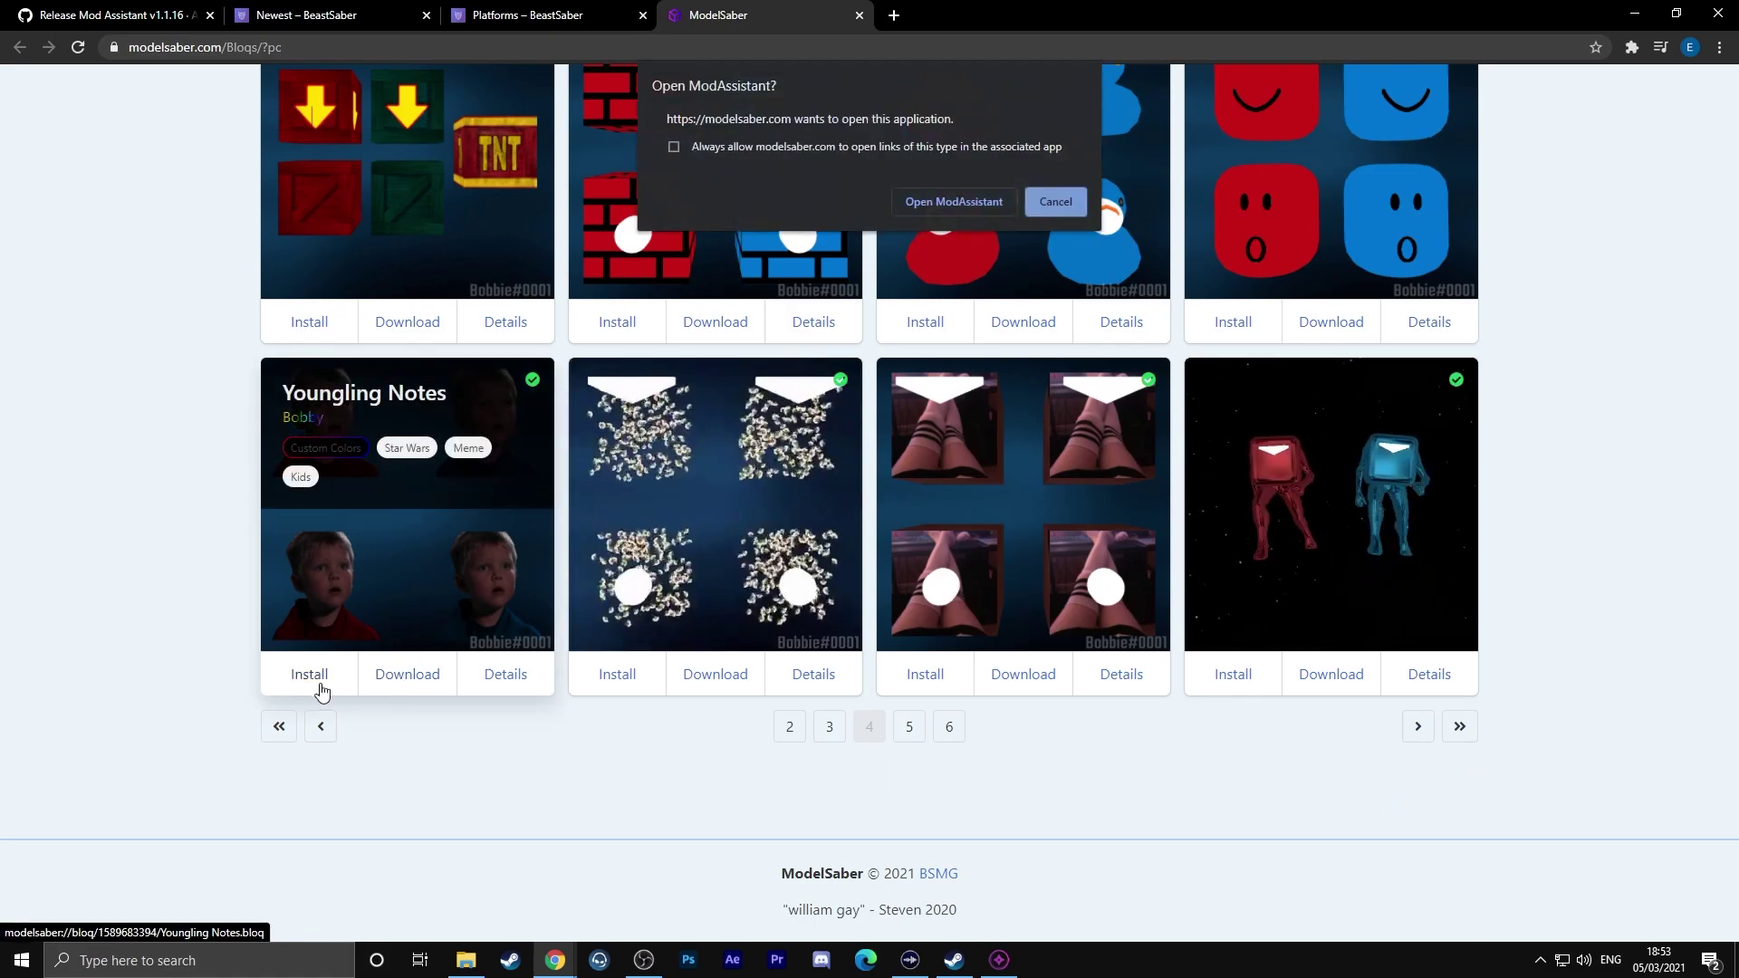
click(960, 205)
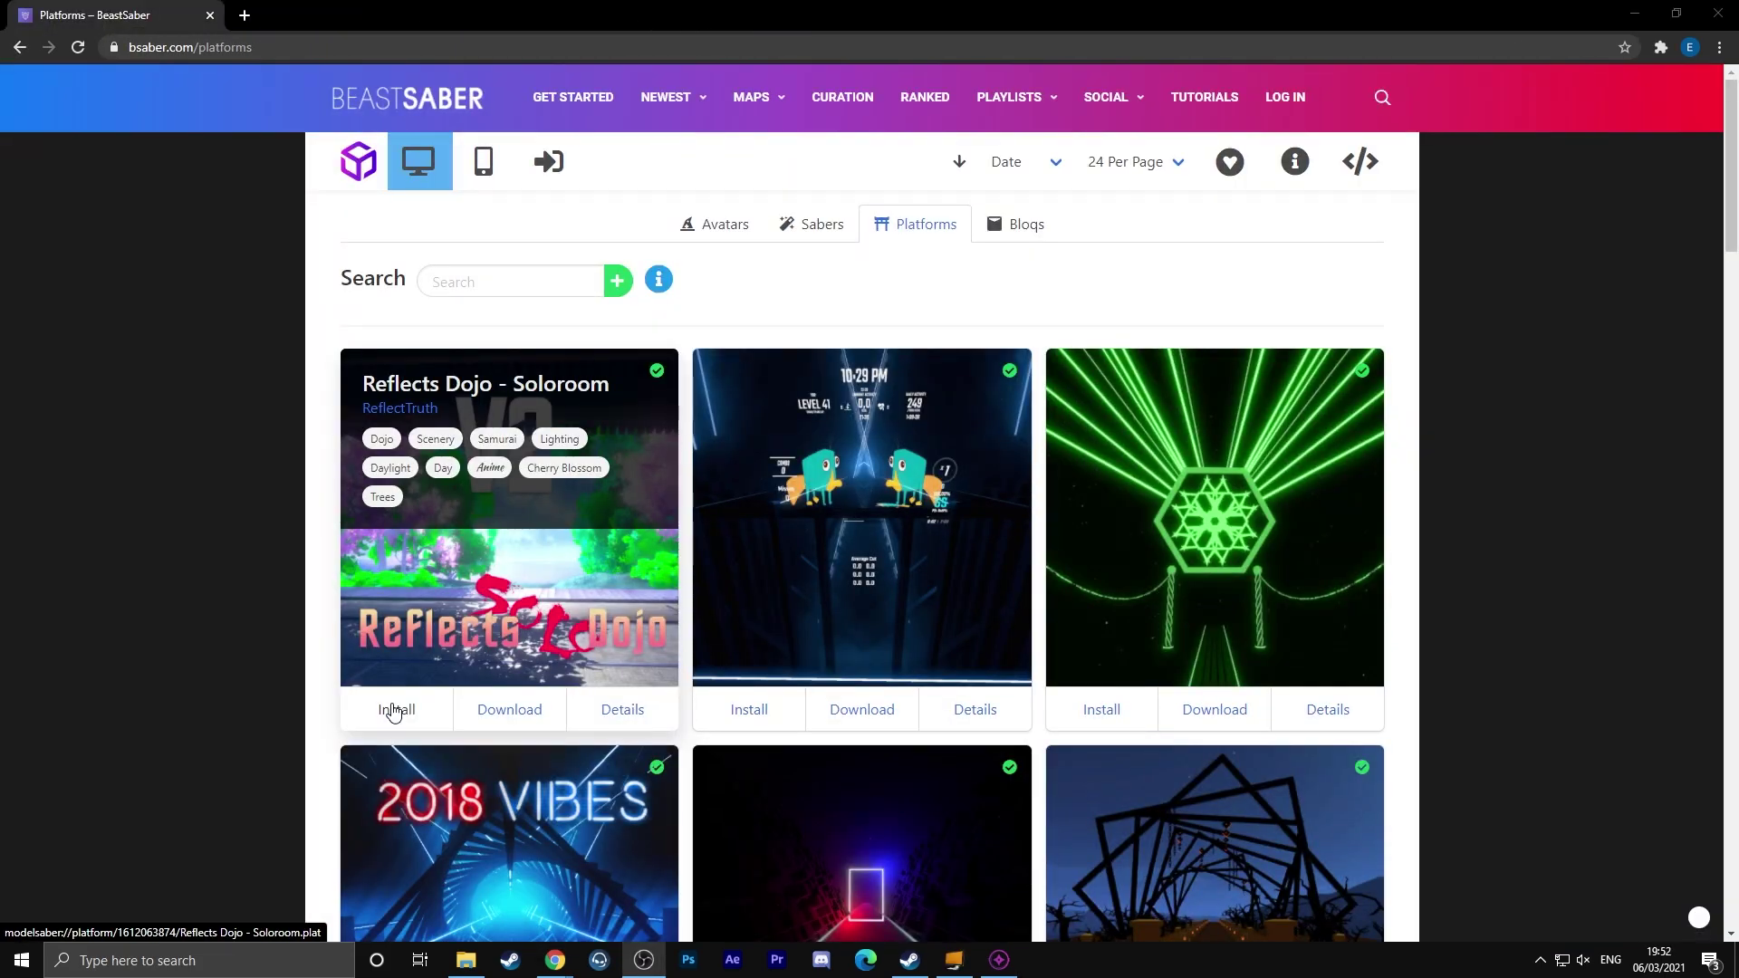
Step: Install Reflects Dojo - Soloroom from the bsaber Platforms page through Mod Assistant
click(393, 710)
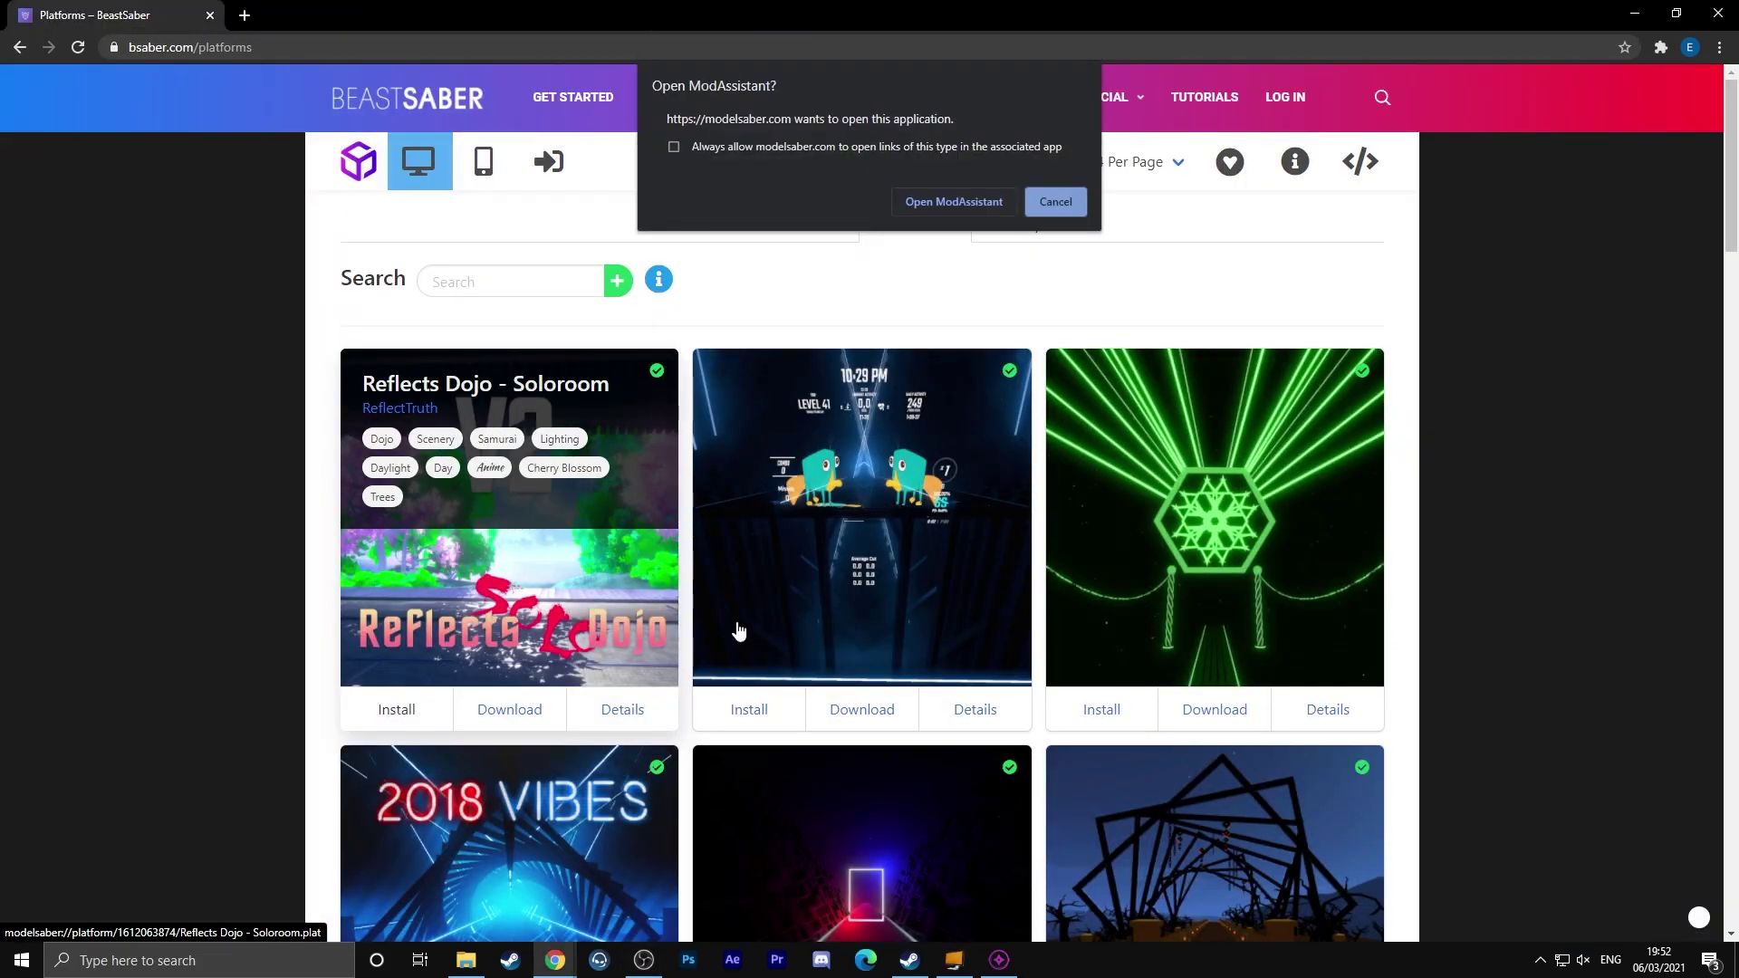
click(974, 201)
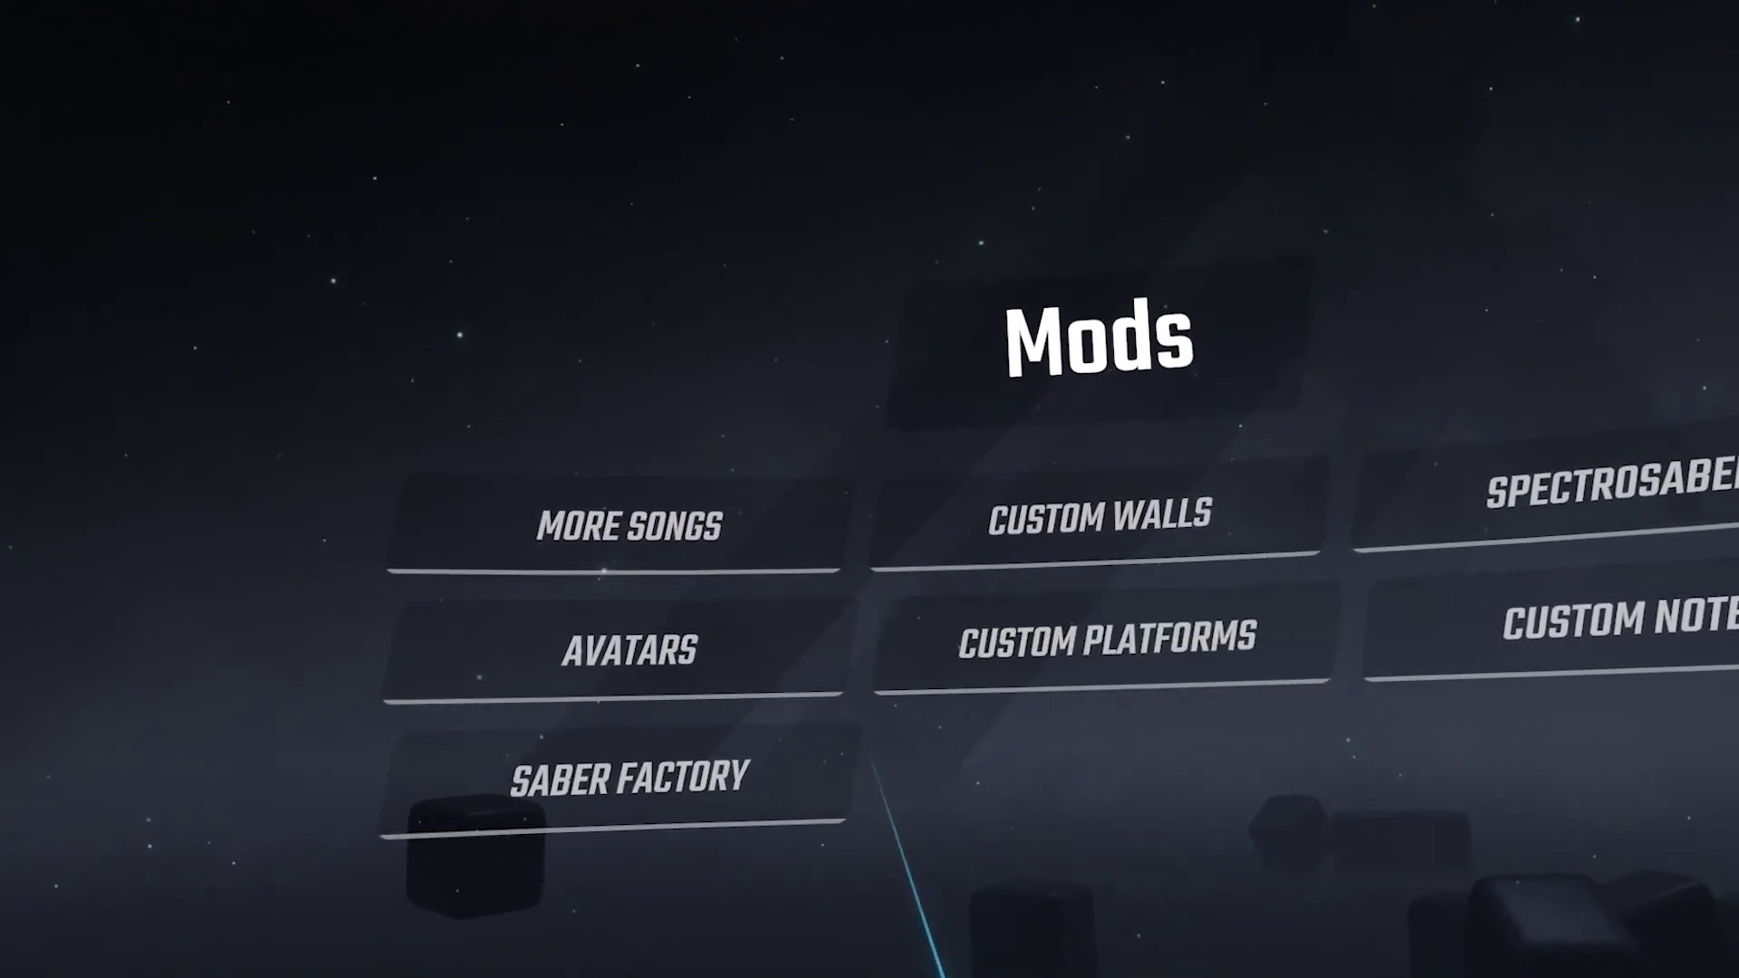
Step: Through Saber Factory, equip the Snake avatar and the Reflects Dojo - Soloroom custom platform
click(796, 768)
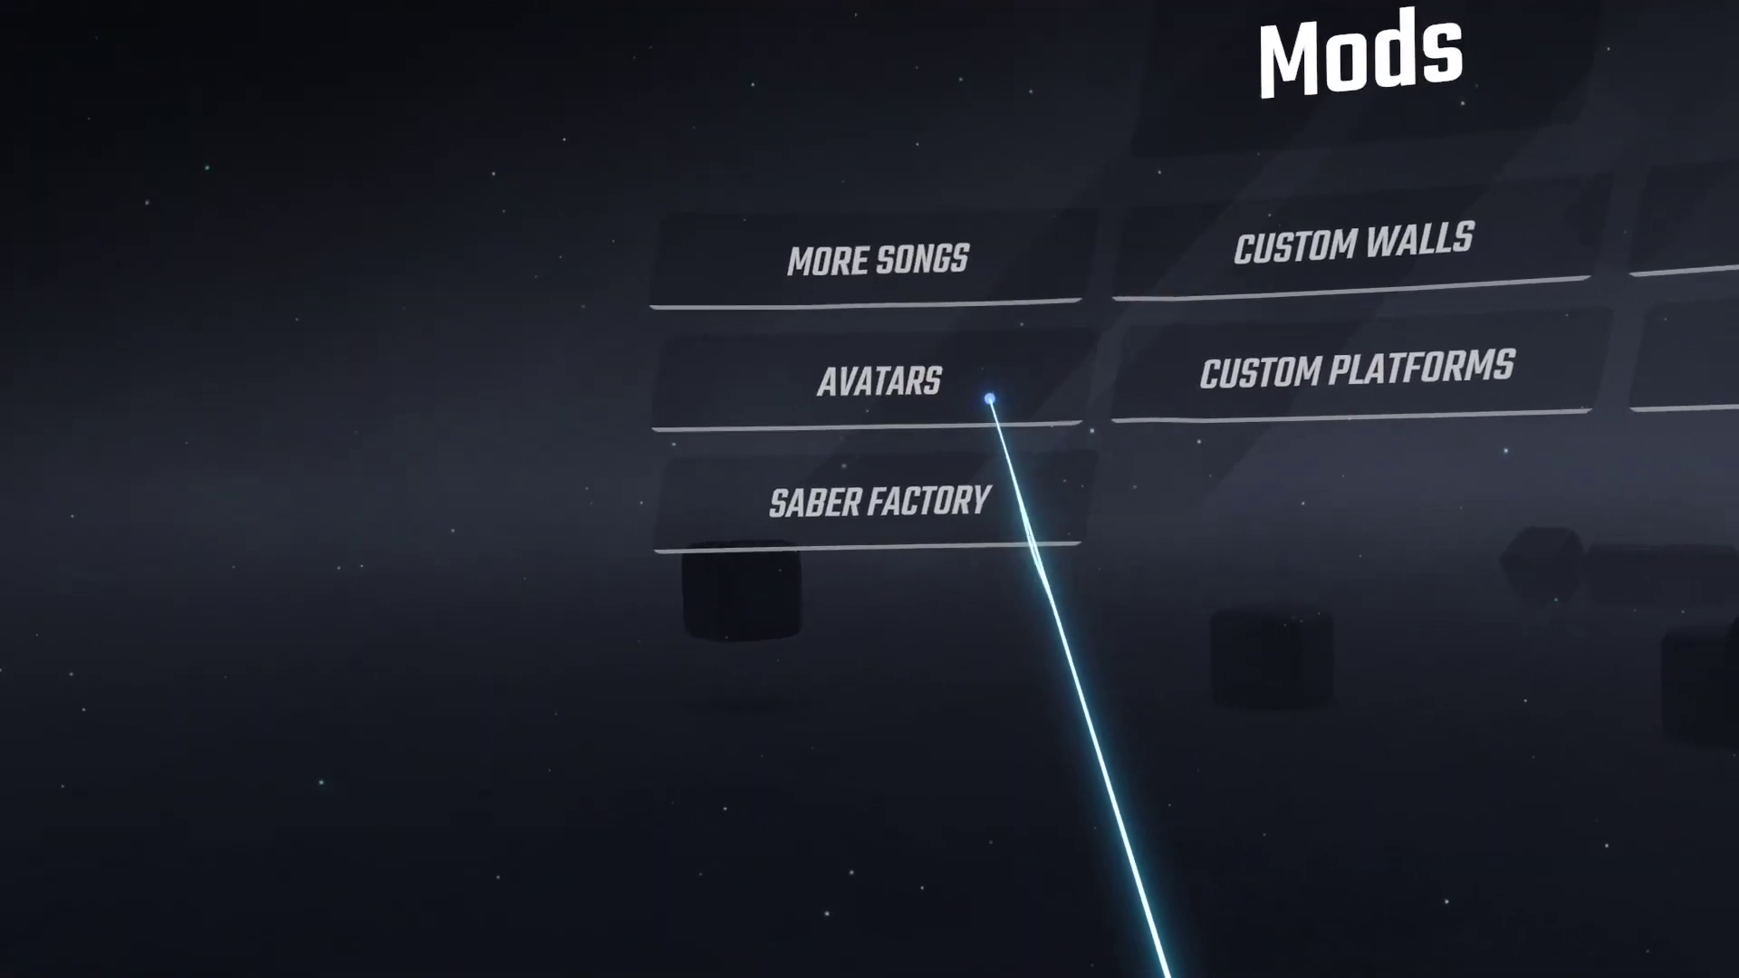
click(990, 396)
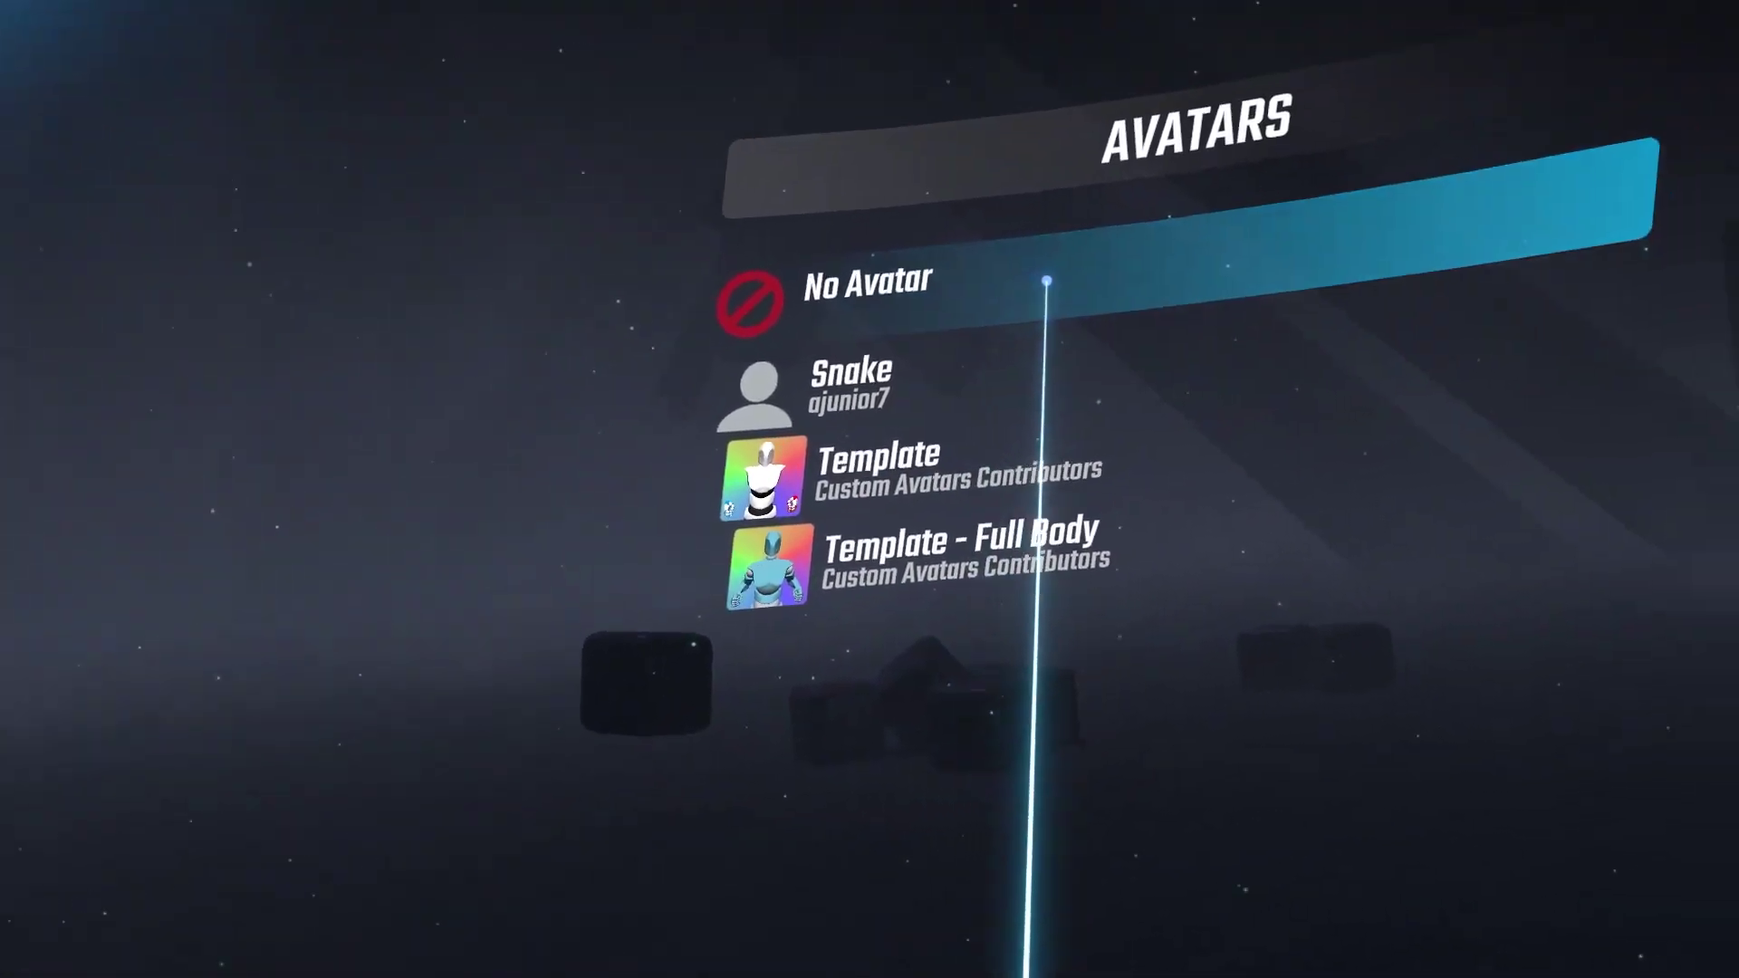
click(963, 372)
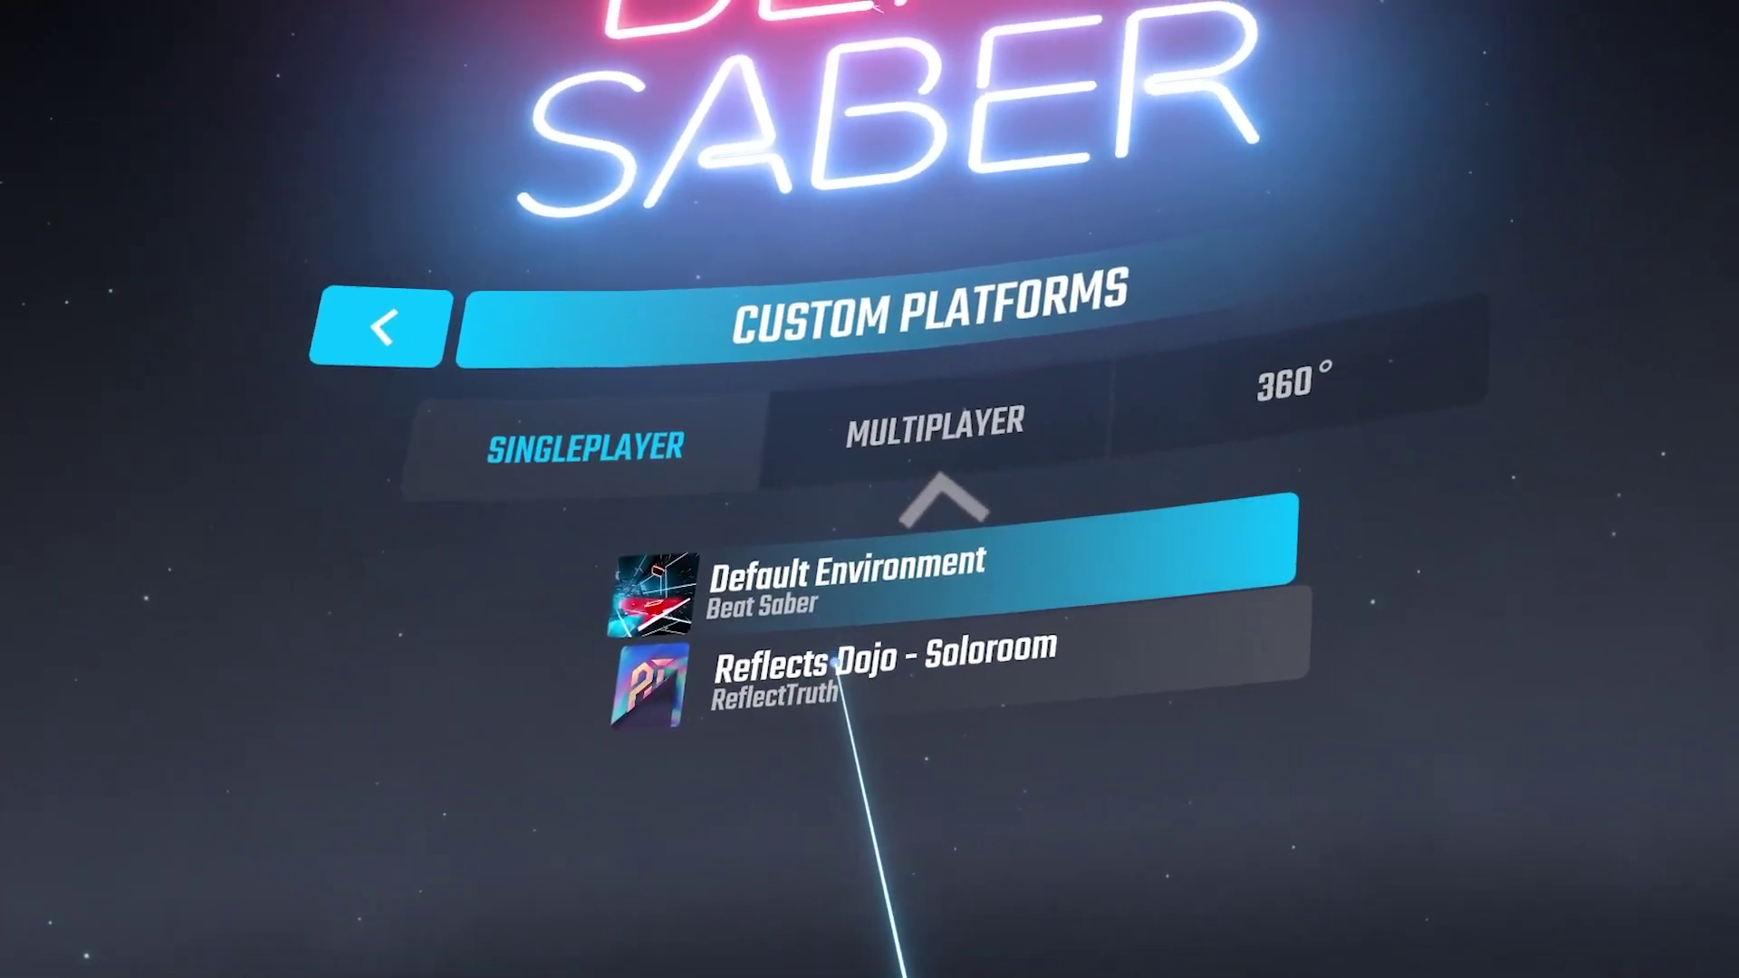
click(834, 664)
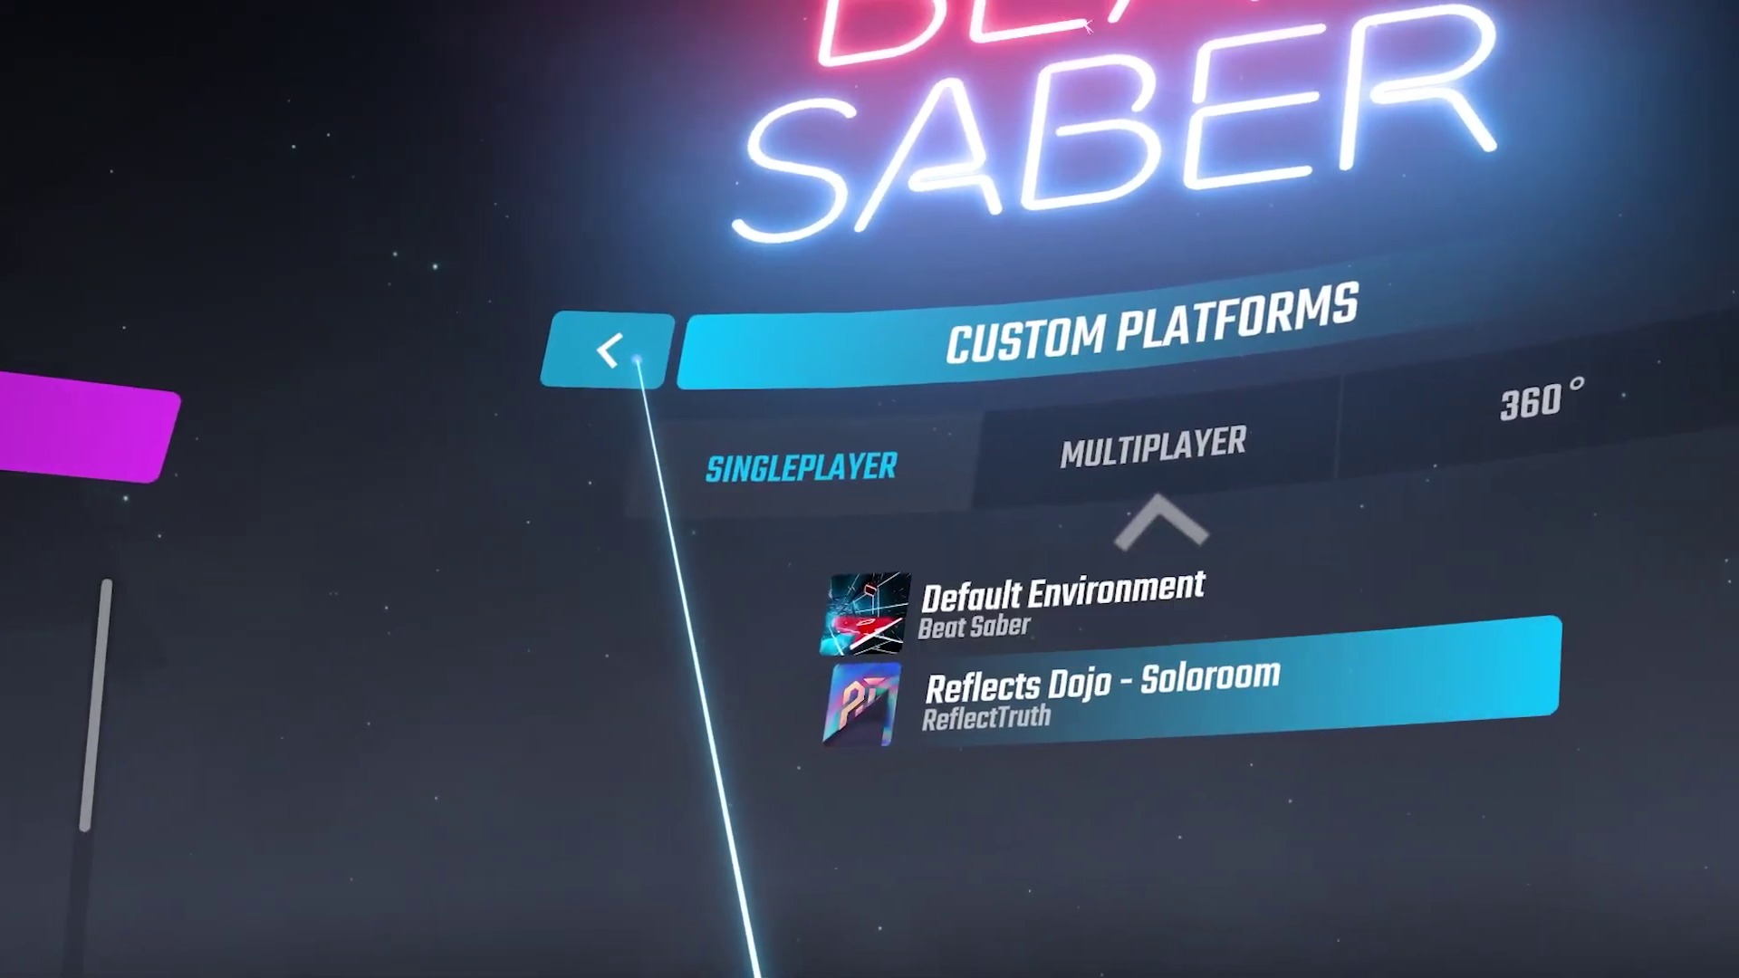
Step: Back at the main menu, open Solo and view the Custom Levels songs grouped by music pack
click(609, 349)
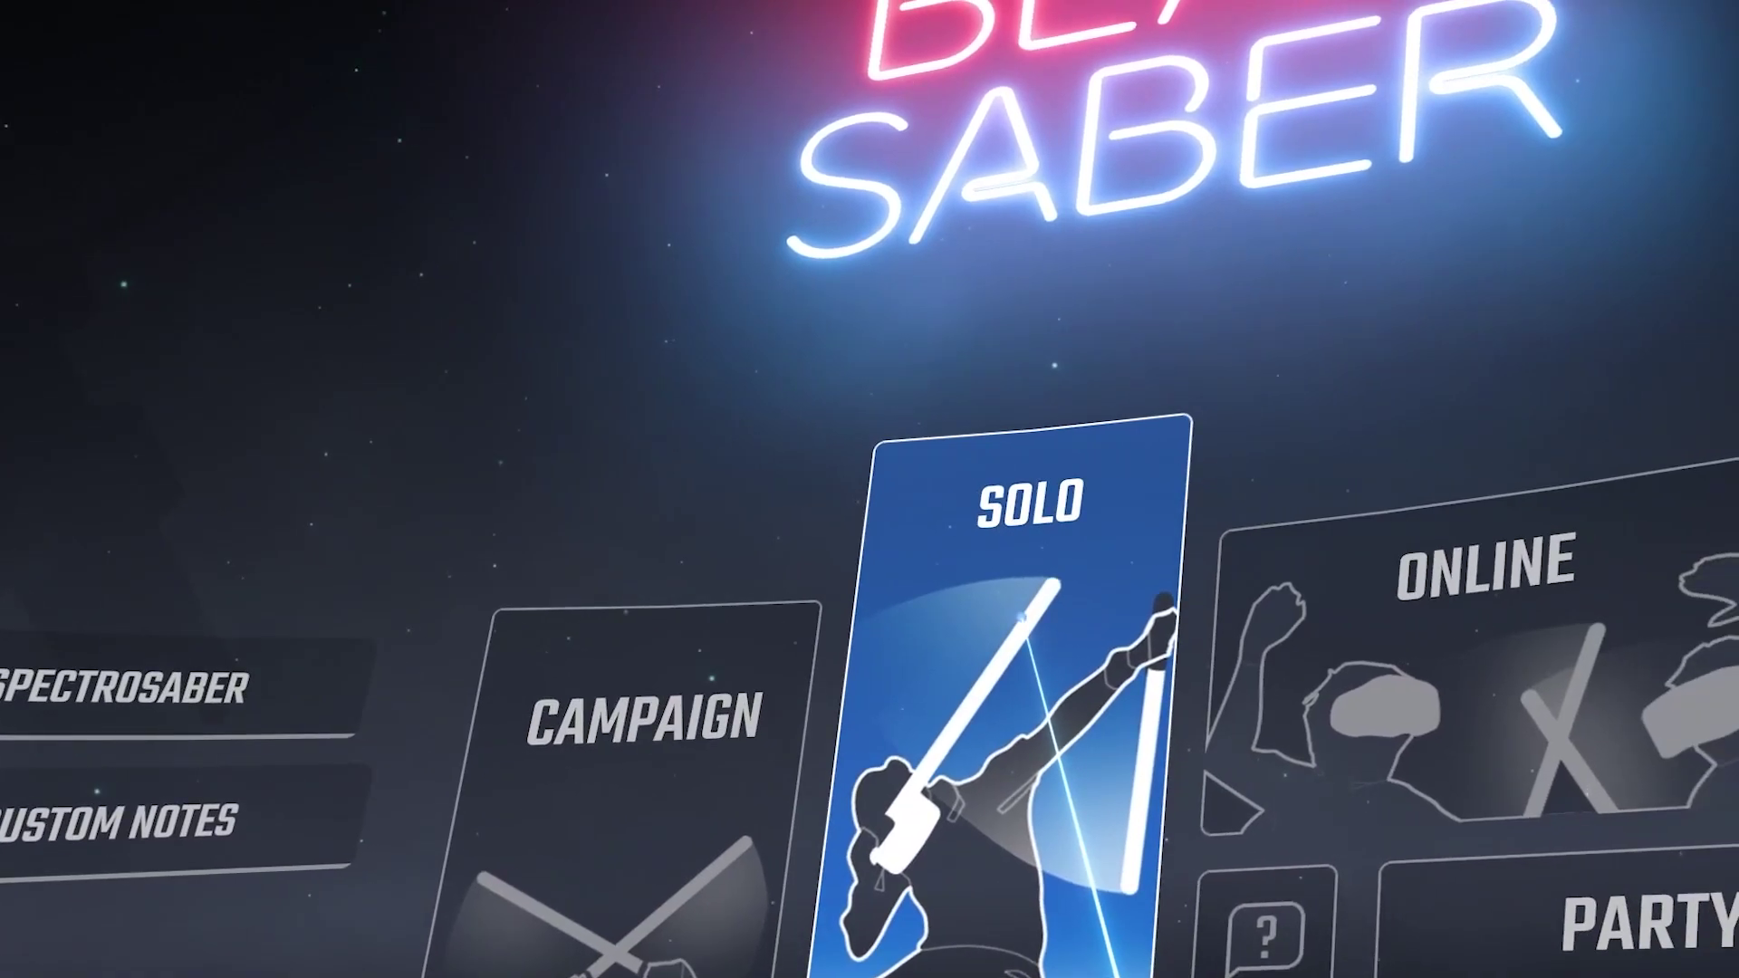
click(769, 652)
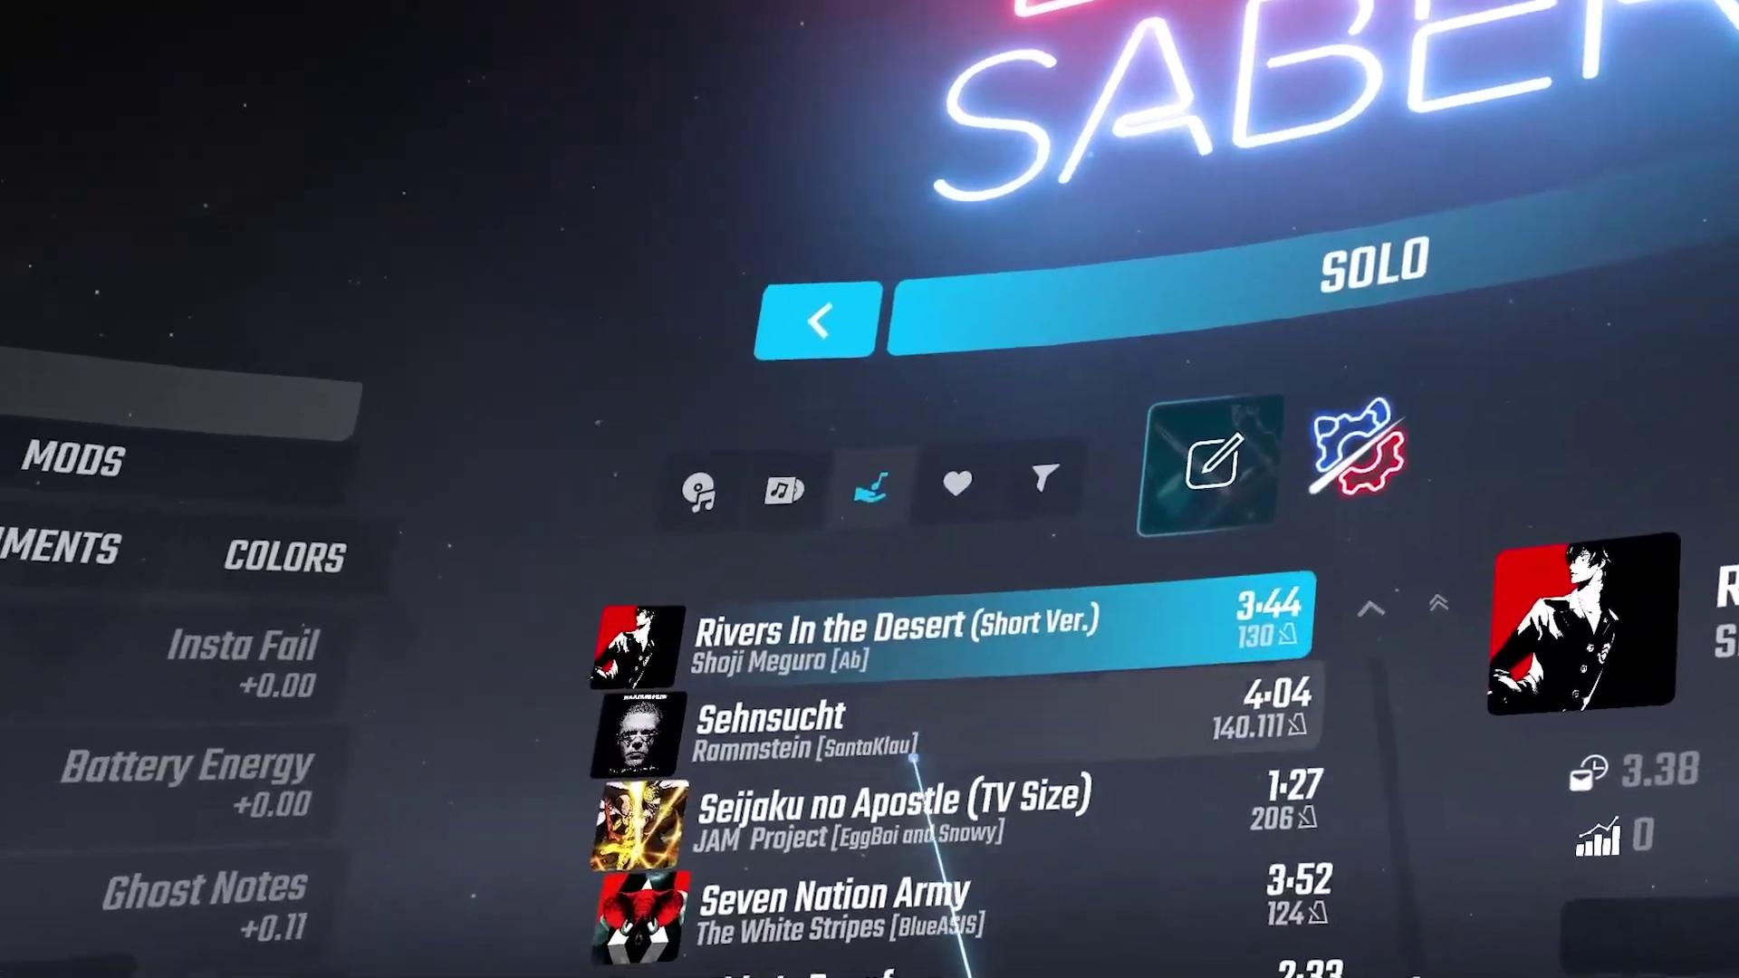
scroll(993, 616, up, 4)
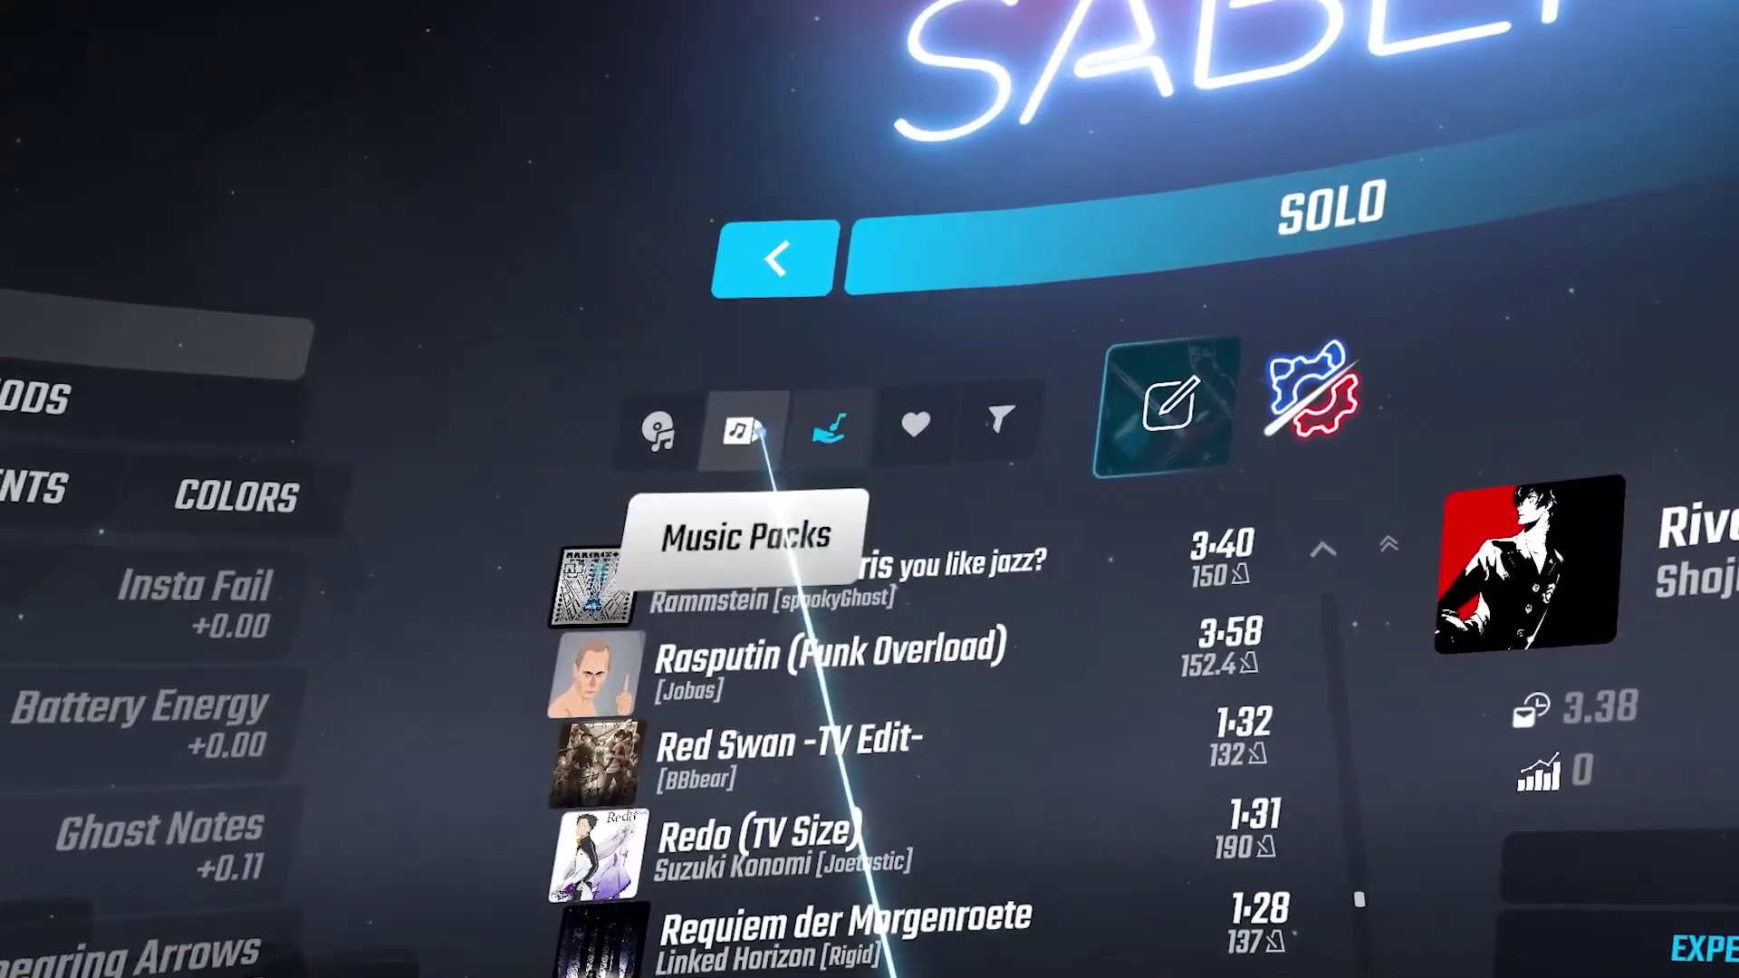
click(658, 430)
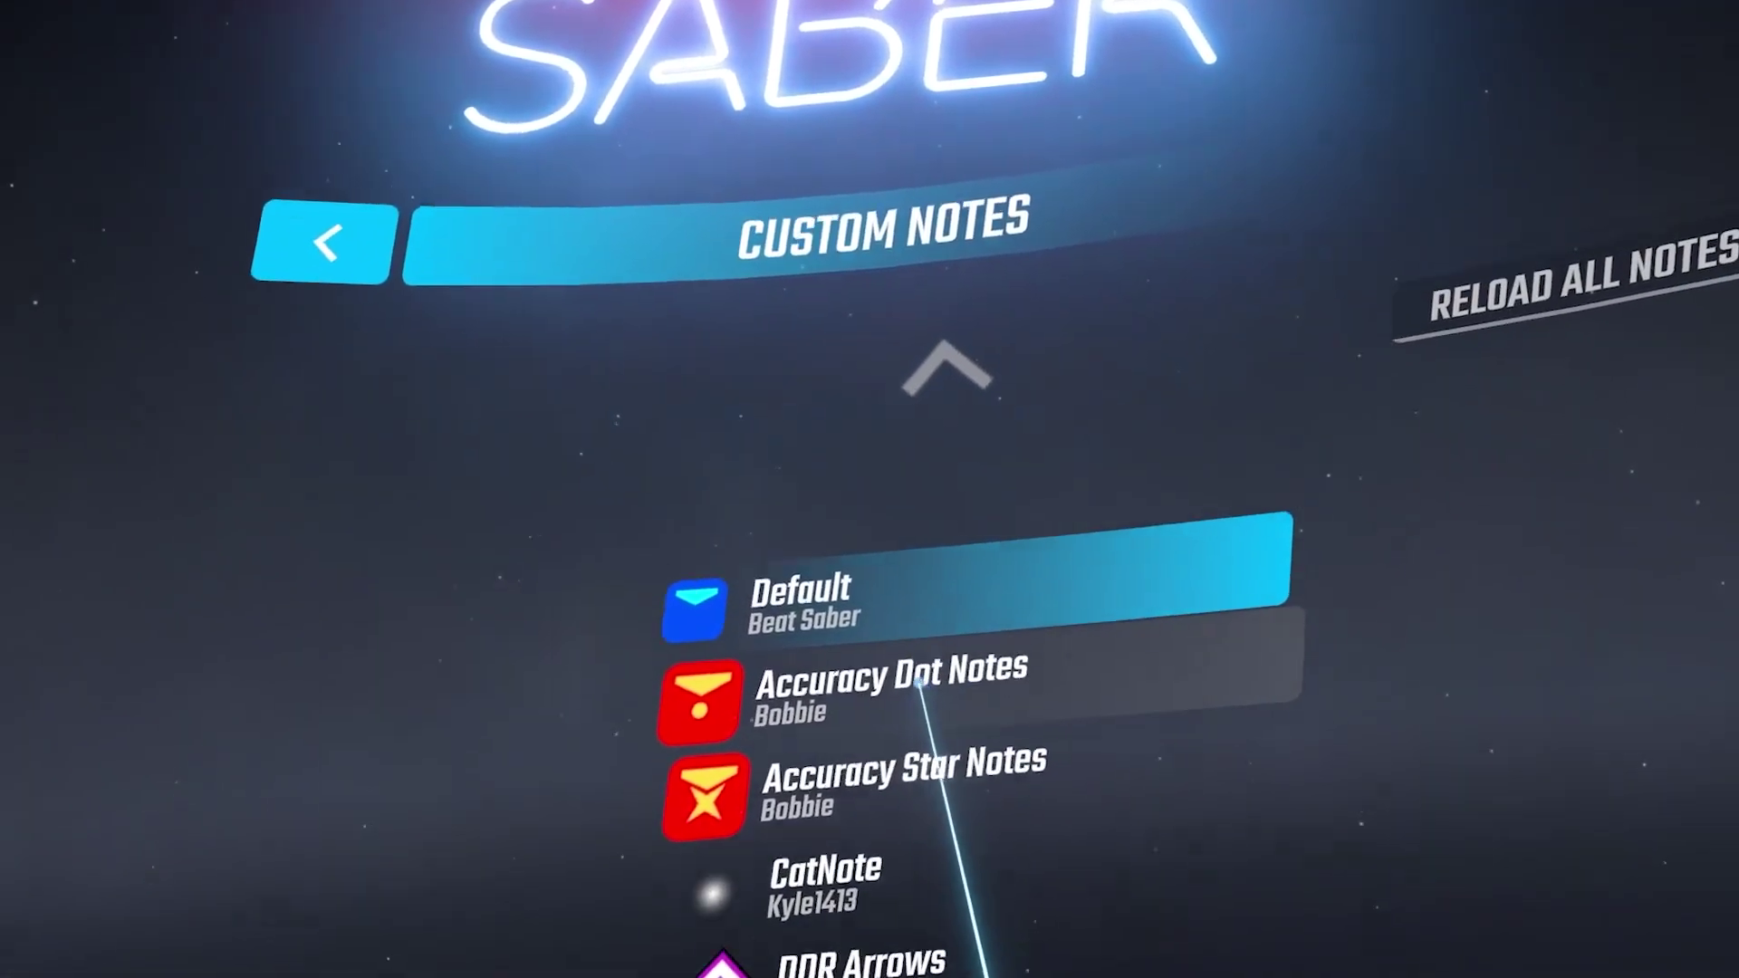
Step: Select Youngling Notes in the Custom Notes list, then return to the main menu
scroll(883, 714, down, 3)
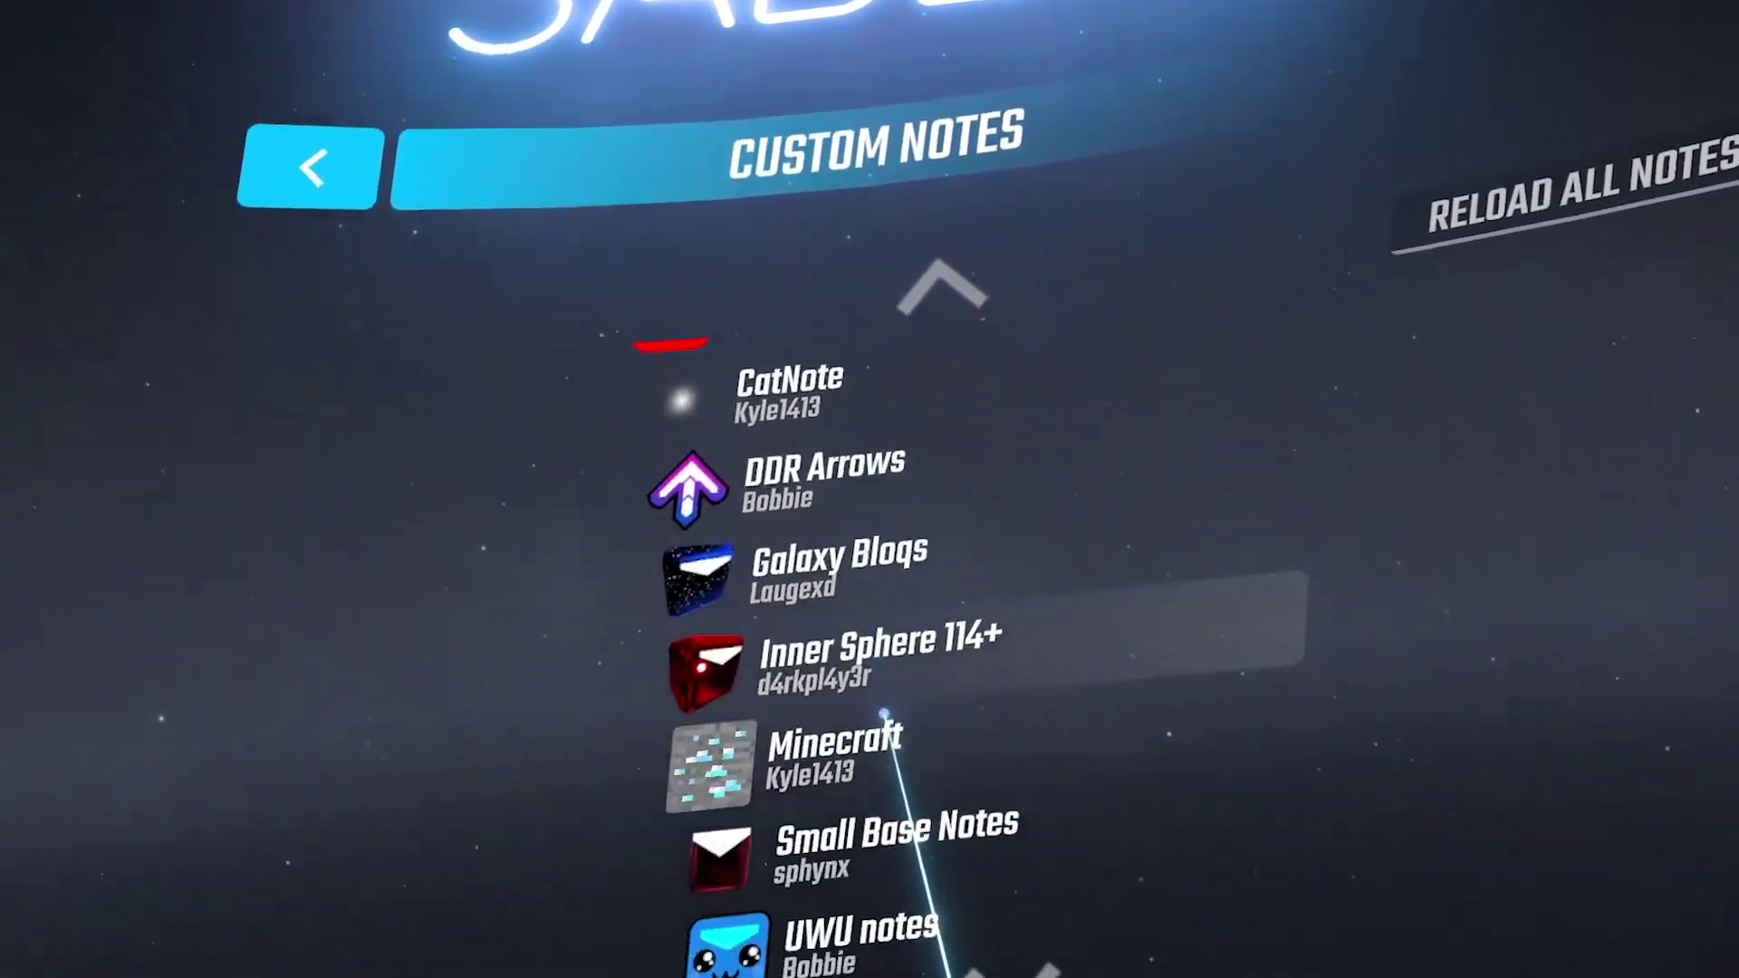
scroll(883, 713, down, 1)
click(856, 919)
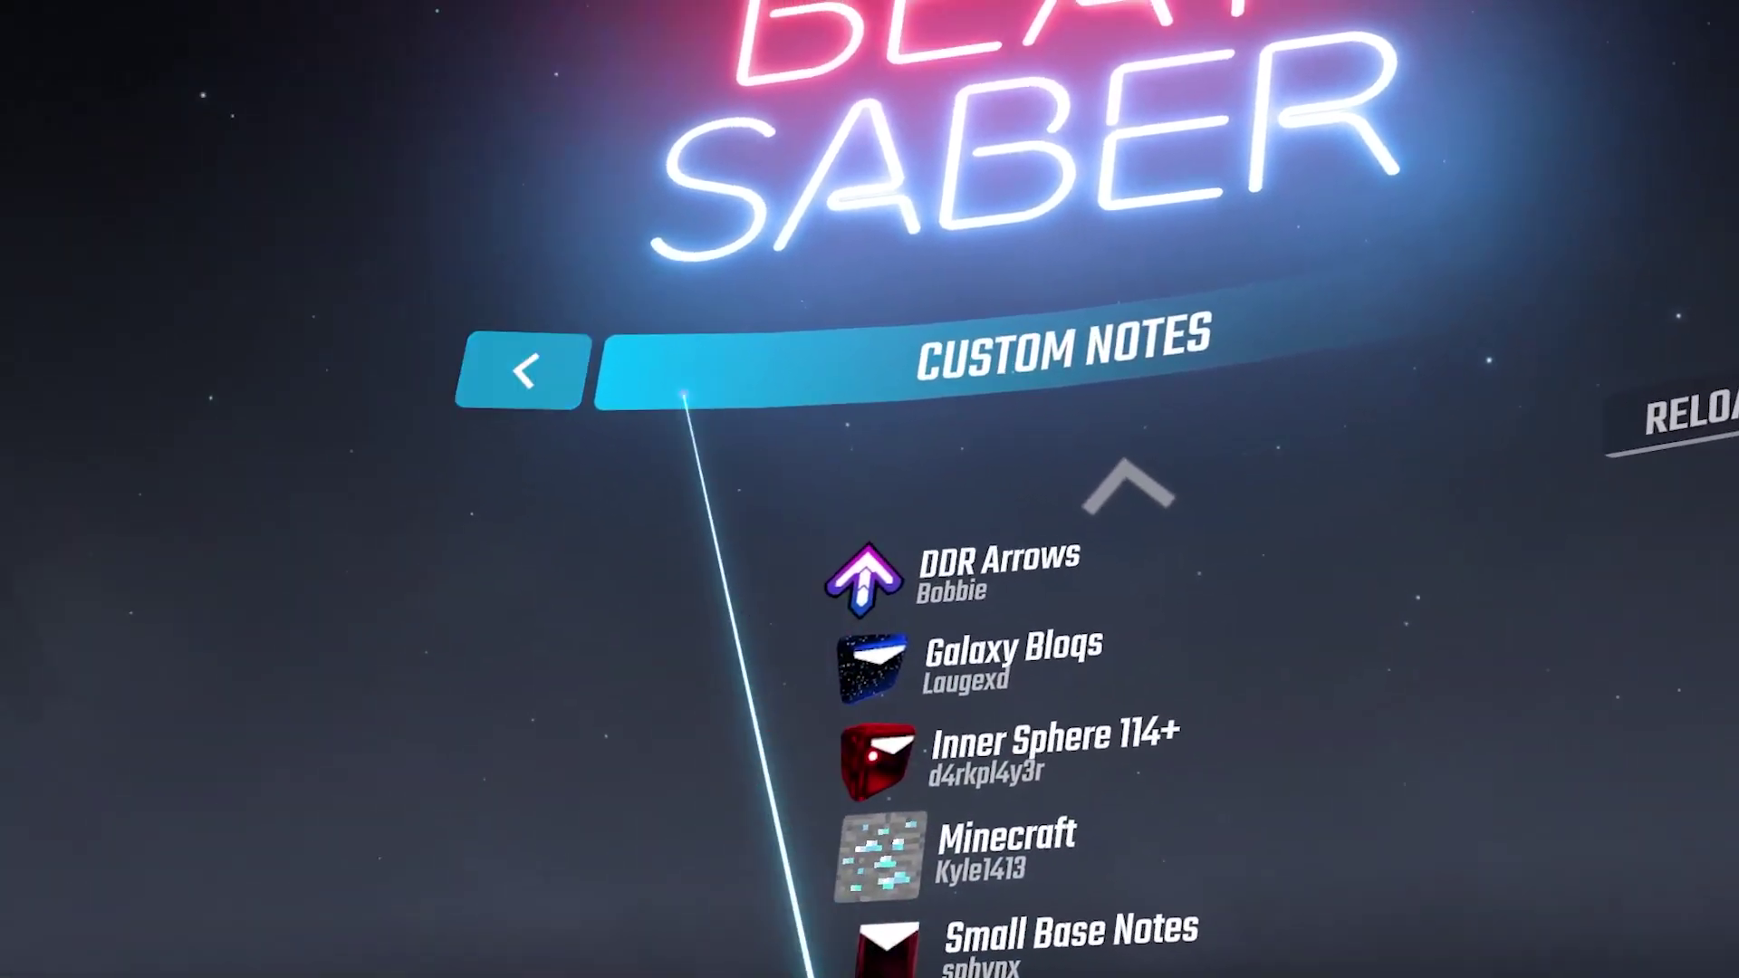
click(759, 410)
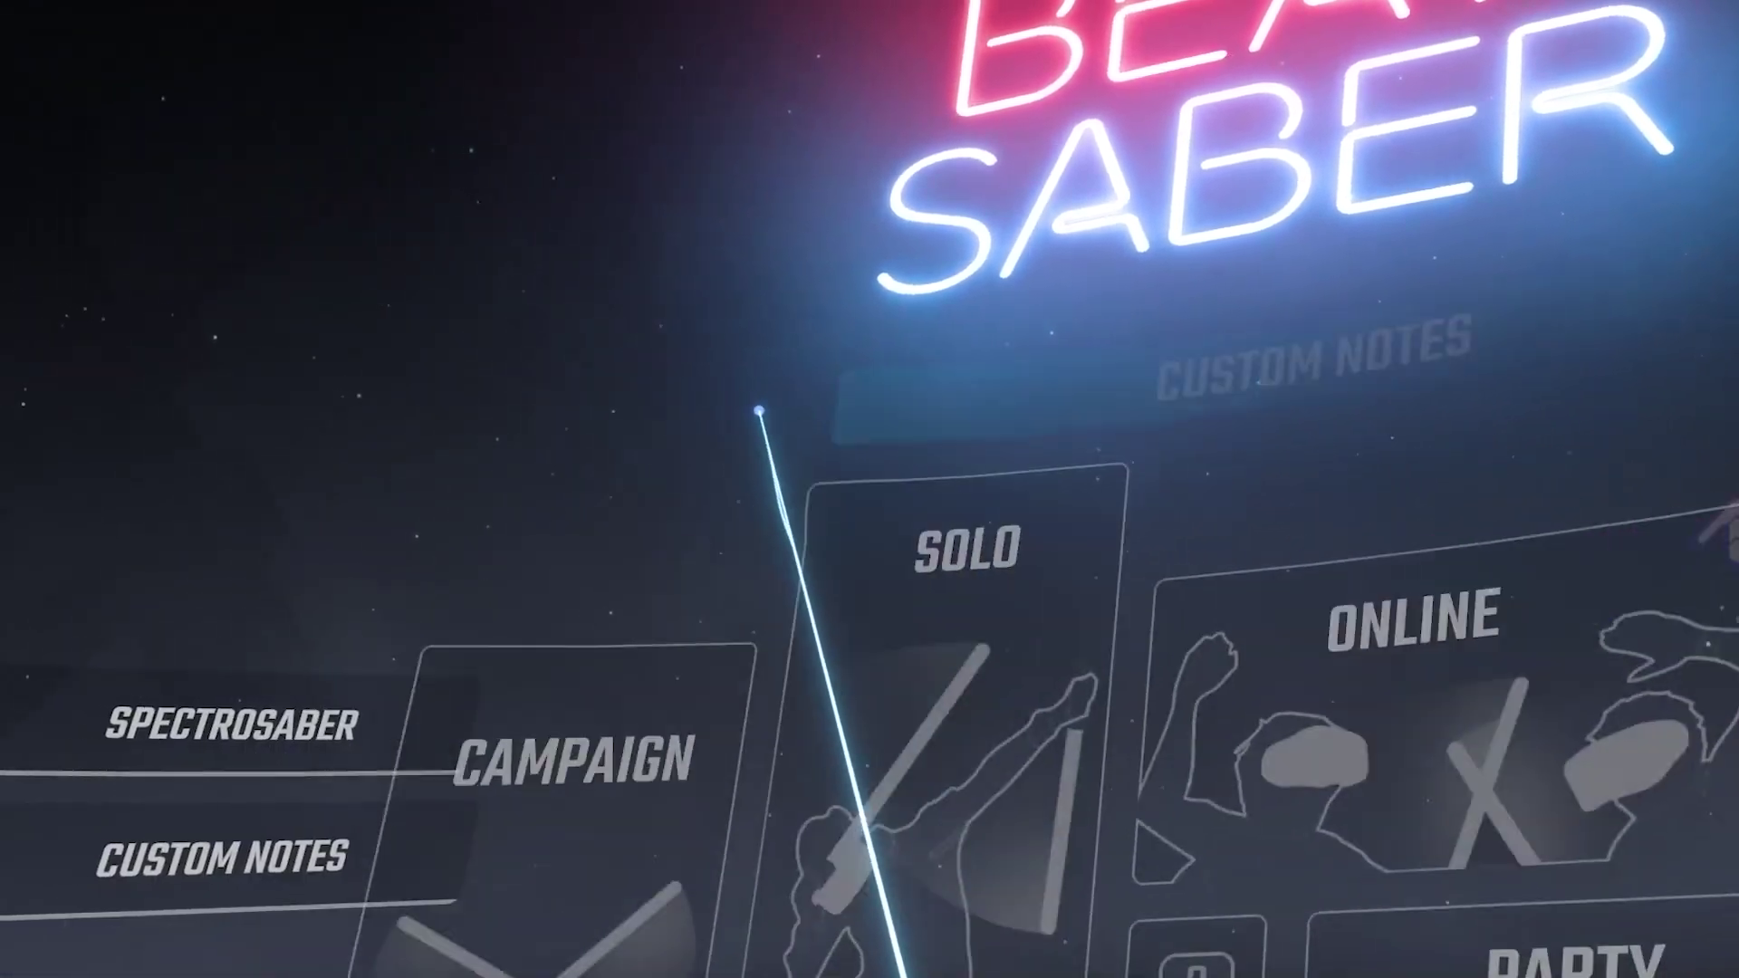